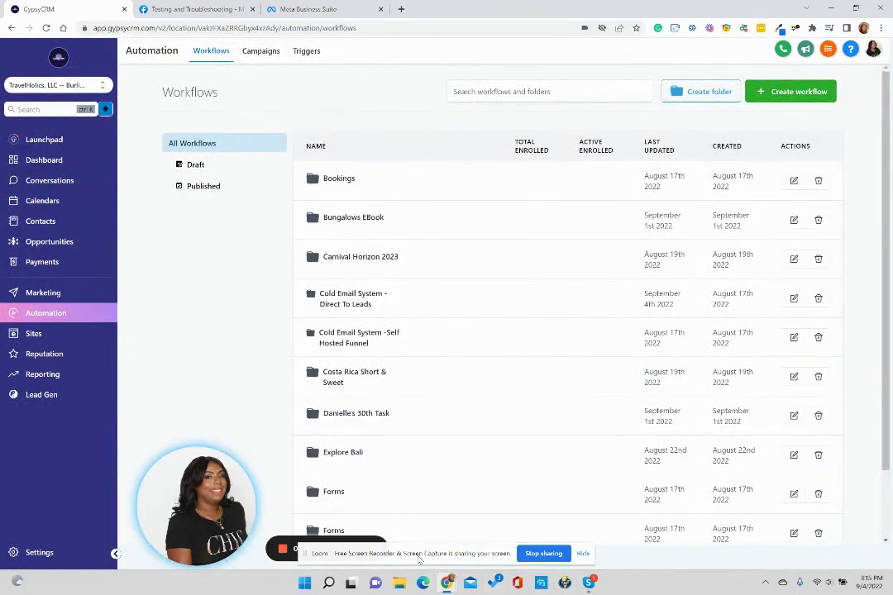
Step: Open the account's Integrations settings to check the Facebook and Instagram connection
left_click_drag(420, 560, 673, 553)
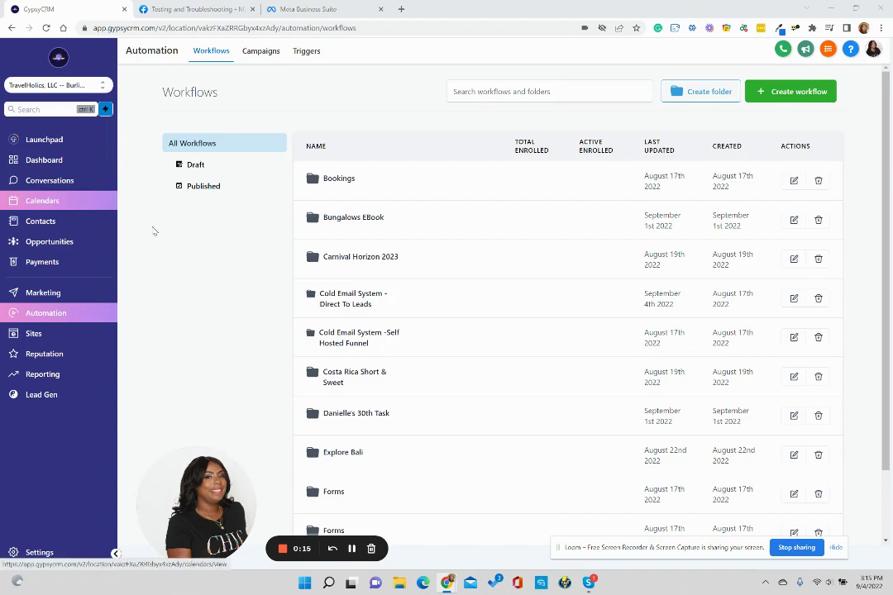
left_click(40, 554)
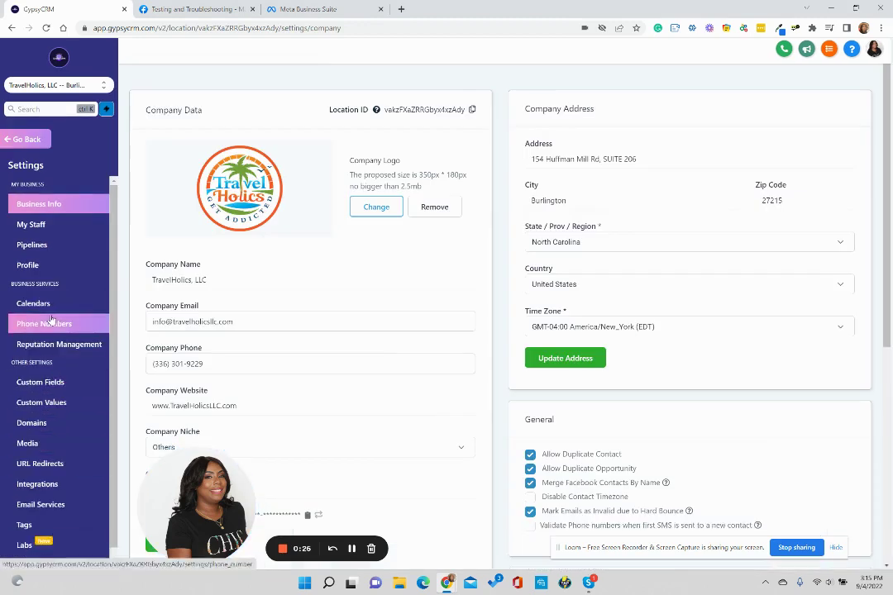
left_click(37, 483)
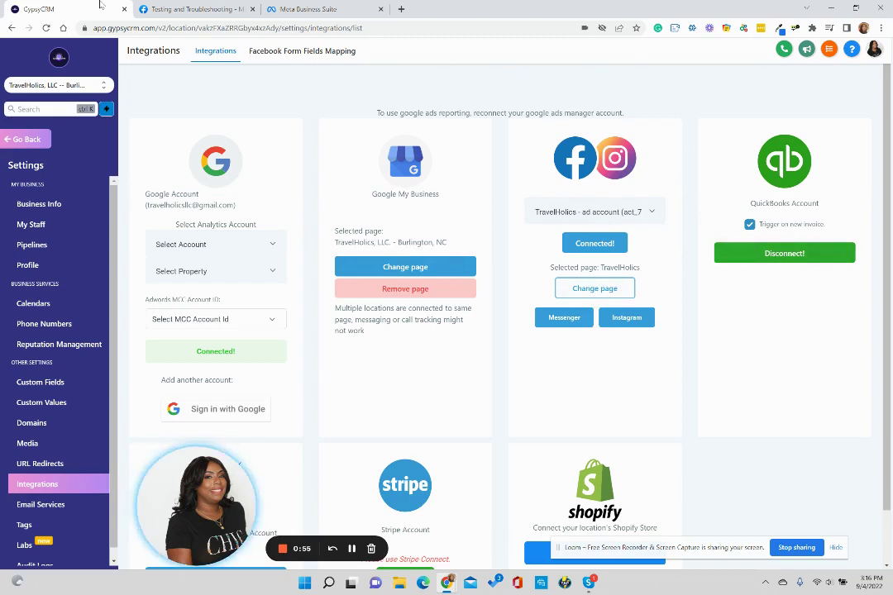
Step: Switch to Meta Business Suite and start a Get more leads ad that collects contact info on Facebook
mouse_move(282, 9)
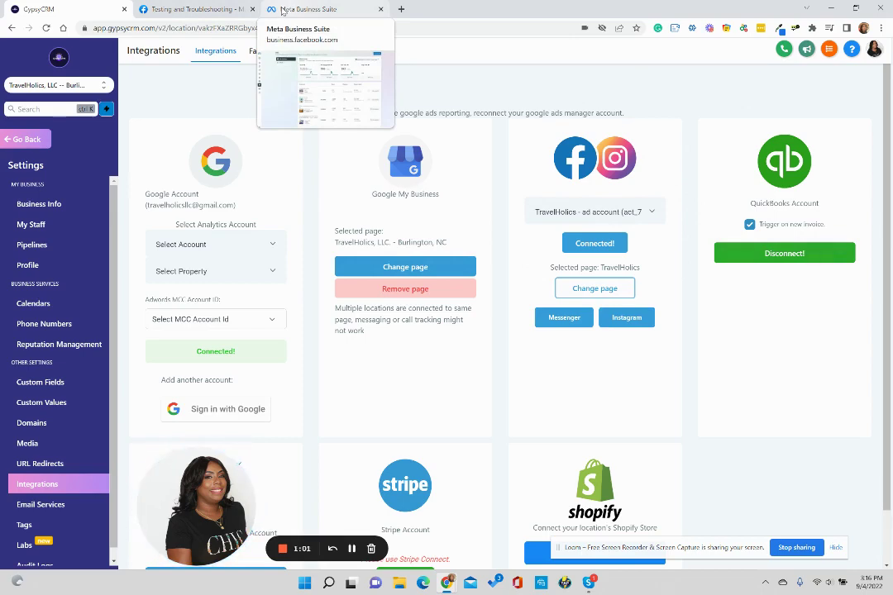
left_click(282, 9)
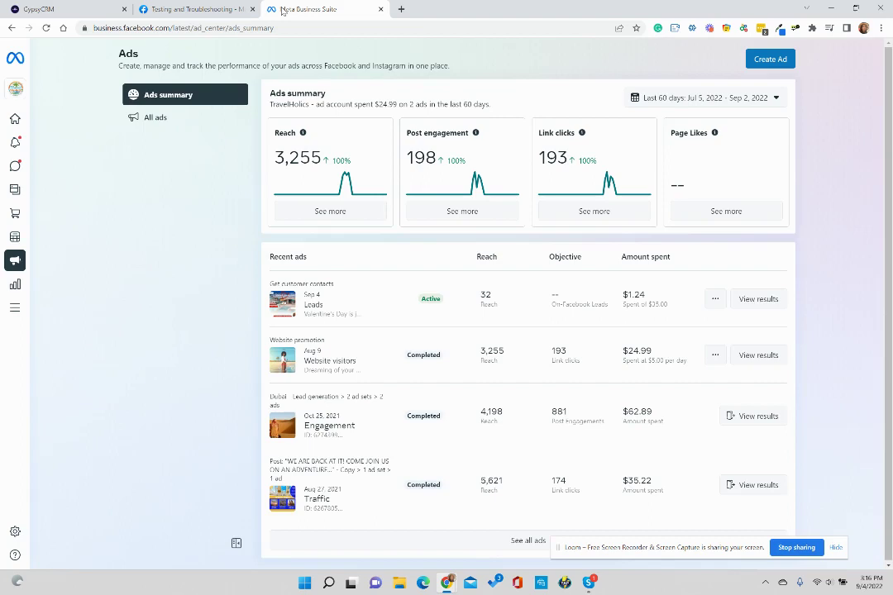
mouse_move(33, 263)
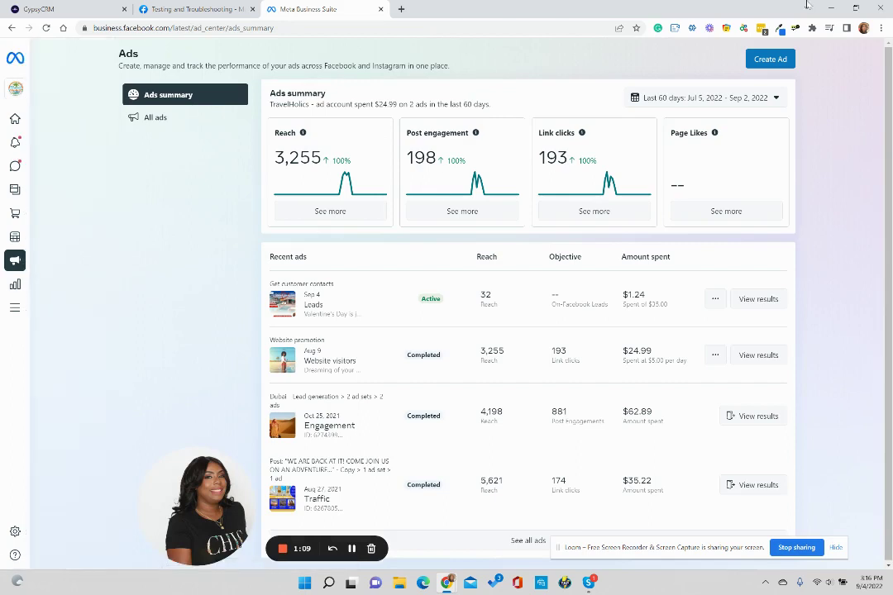
left_click(770, 63)
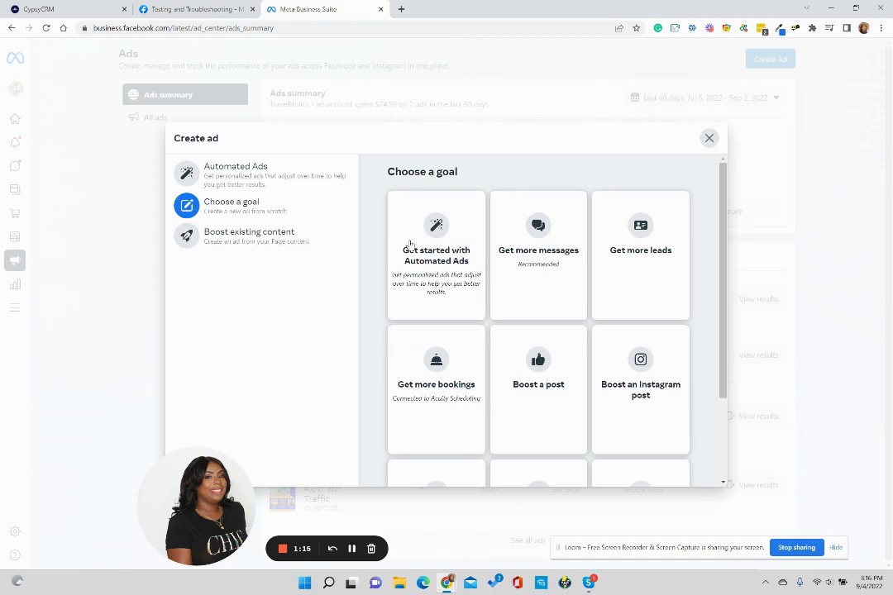
scroll(593, 244, "down", 1)
scroll(593, 245, "up", 1)
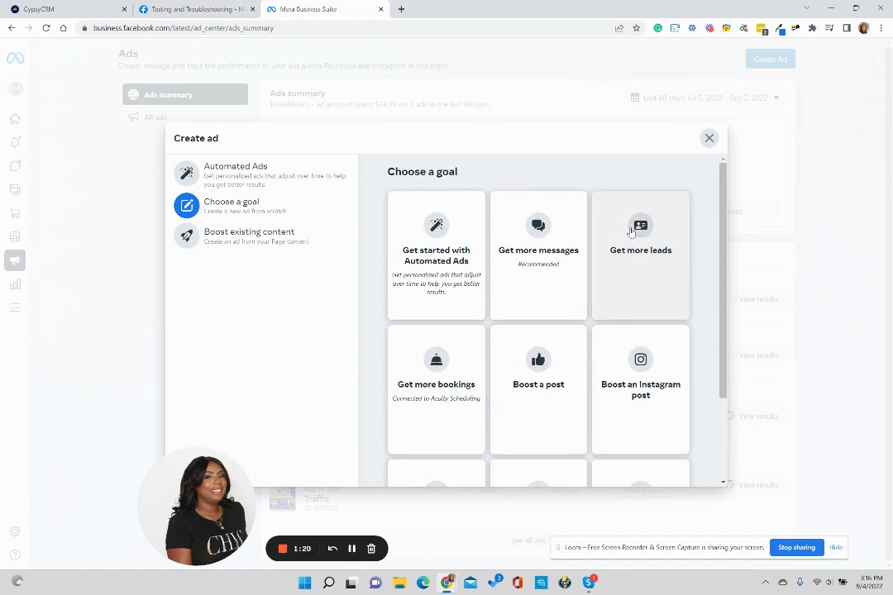
left_click(646, 252)
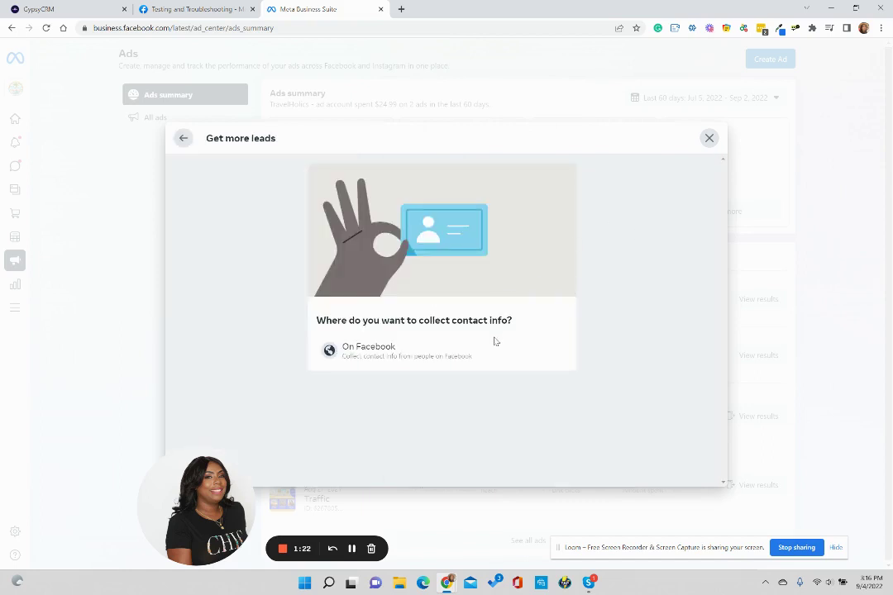
left_click(418, 355)
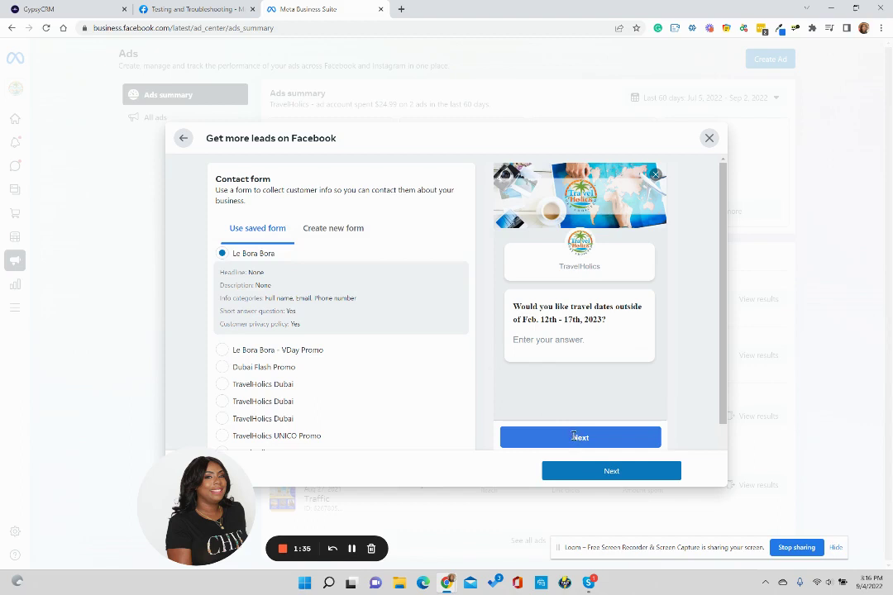
Step: Examine the new contact form's name field, full list of customer info options and short answer question section
left_click(354, 238)
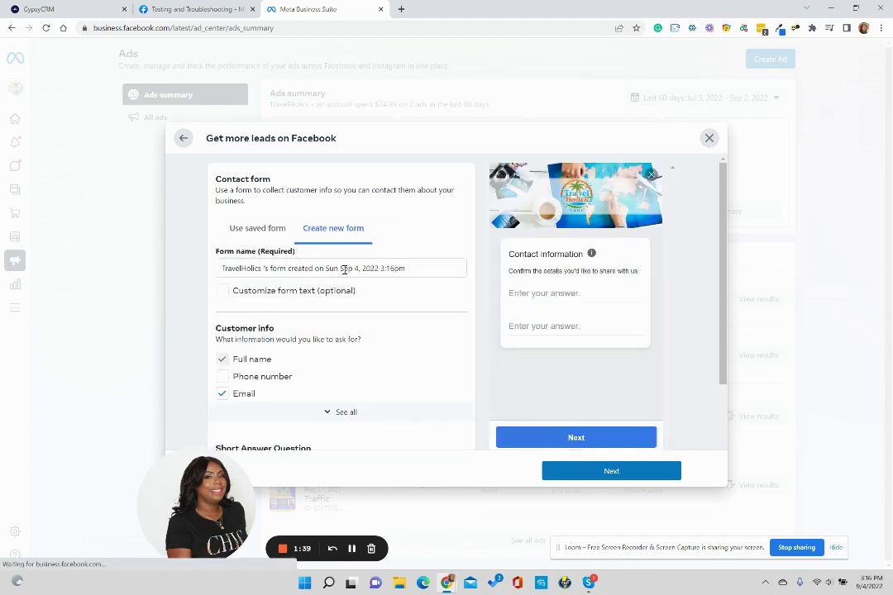
left_click(343, 269)
triple_click(343, 268)
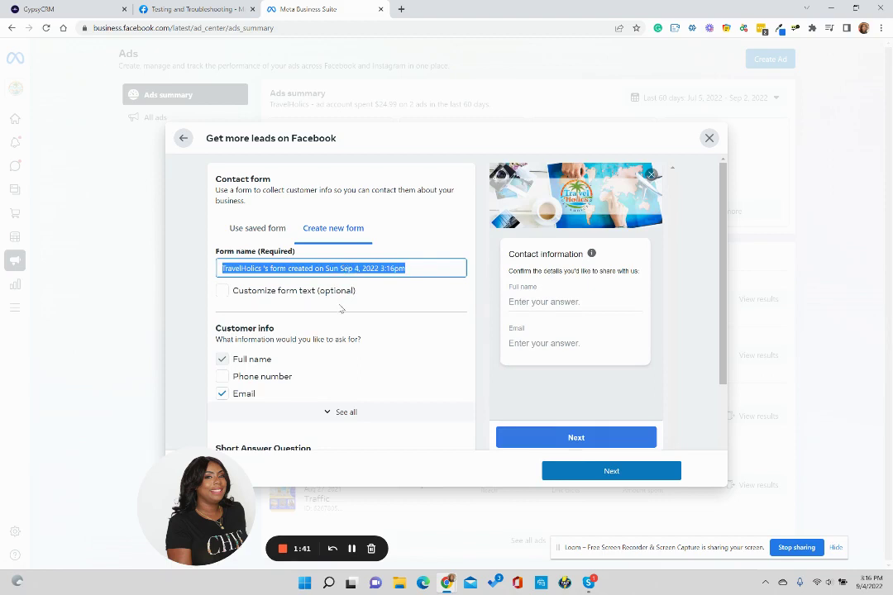
scroll(340, 309, "down", 2)
left_click(366, 275)
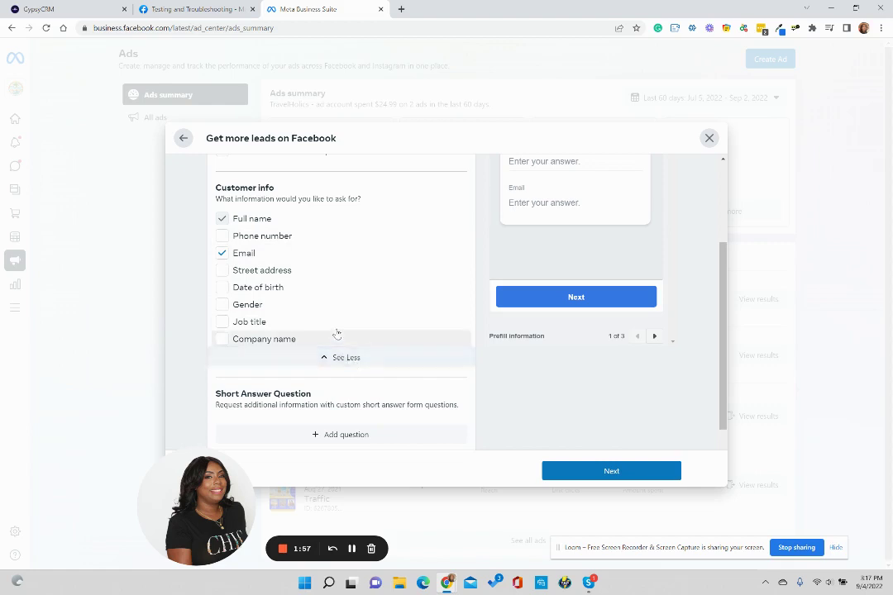
scroll(295, 283, "up", 3)
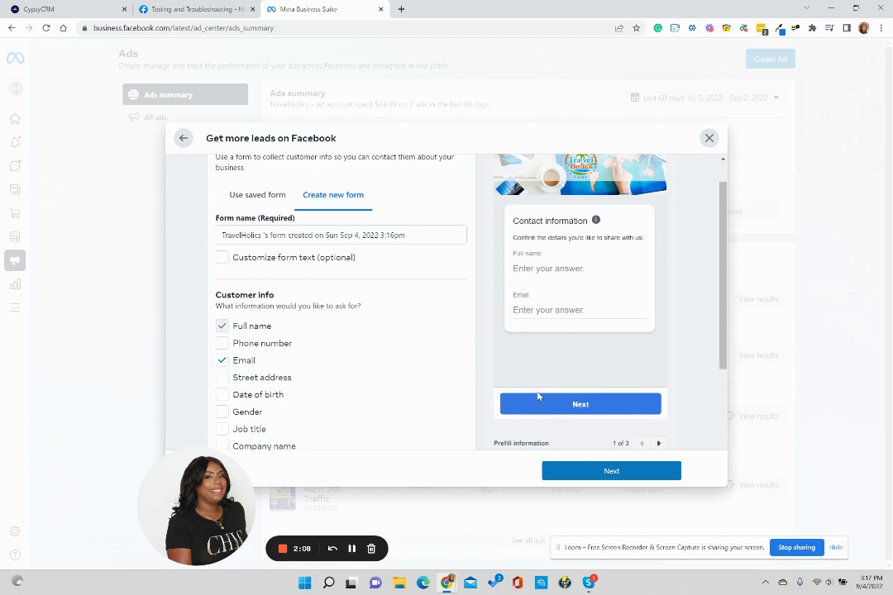
Step: Proceed to the ad creative with the saved Le Bora Bora contact form, and return to the campaigns list in GypsyCRM
left_click(279, 194)
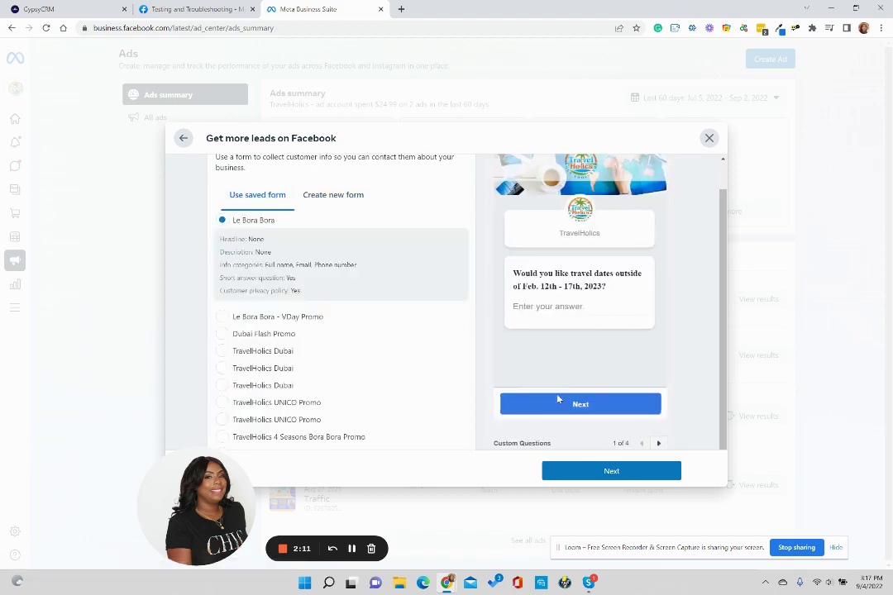
left_click(607, 471)
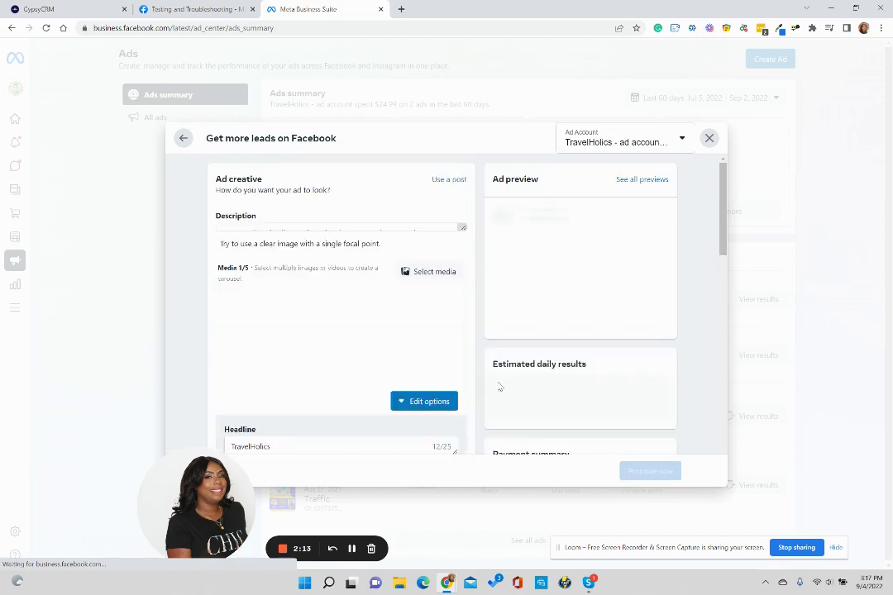
scroll(329, 291, "down", 1)
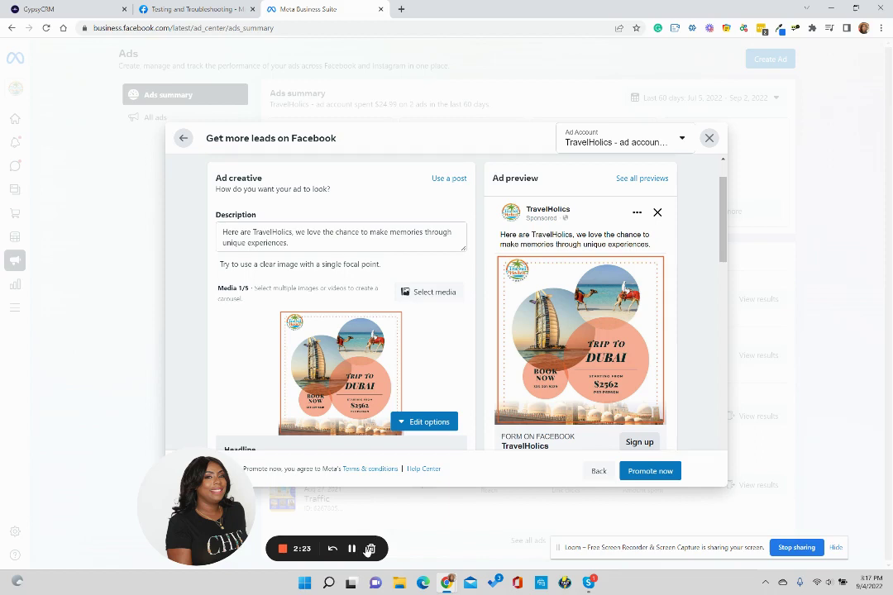
key("ctrl+1")
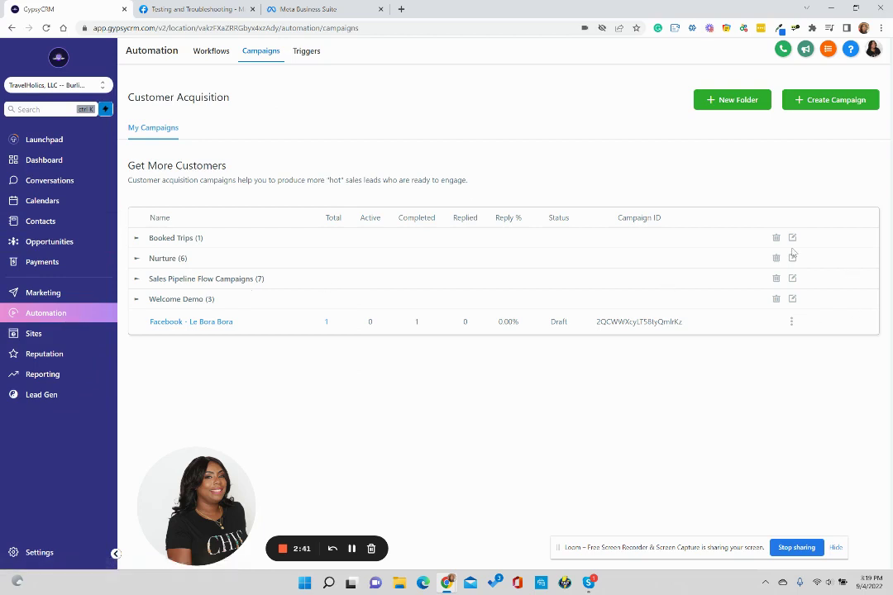
left_click(839, 102)
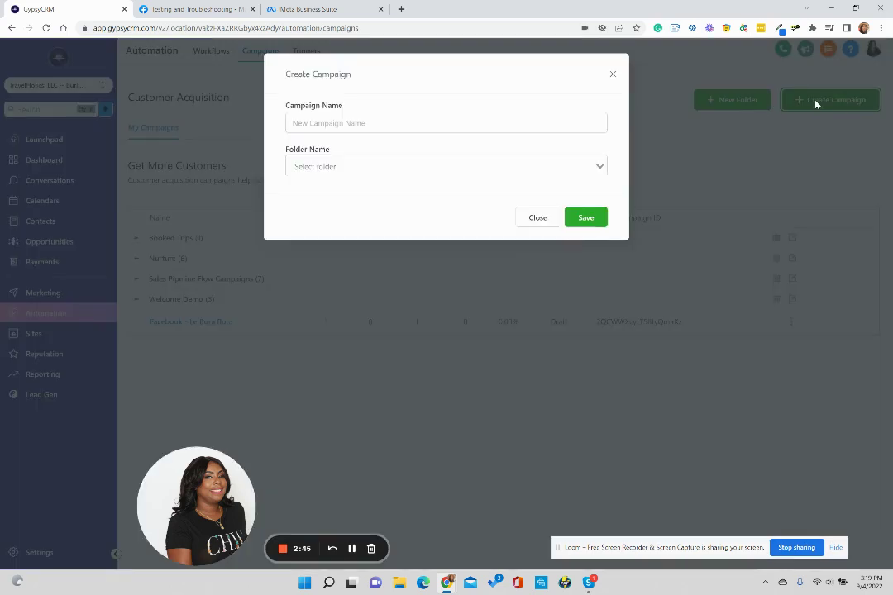
left_click(411, 120)
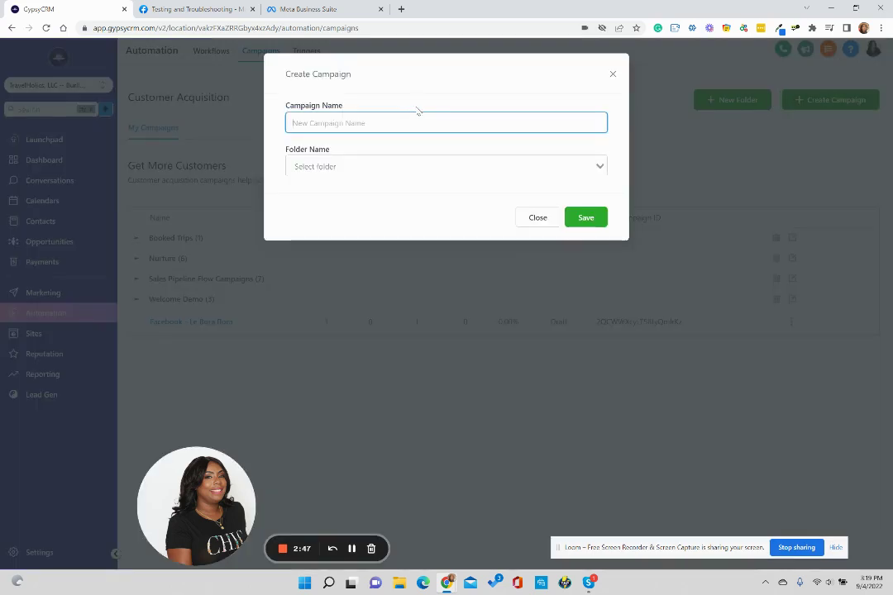
type("F")
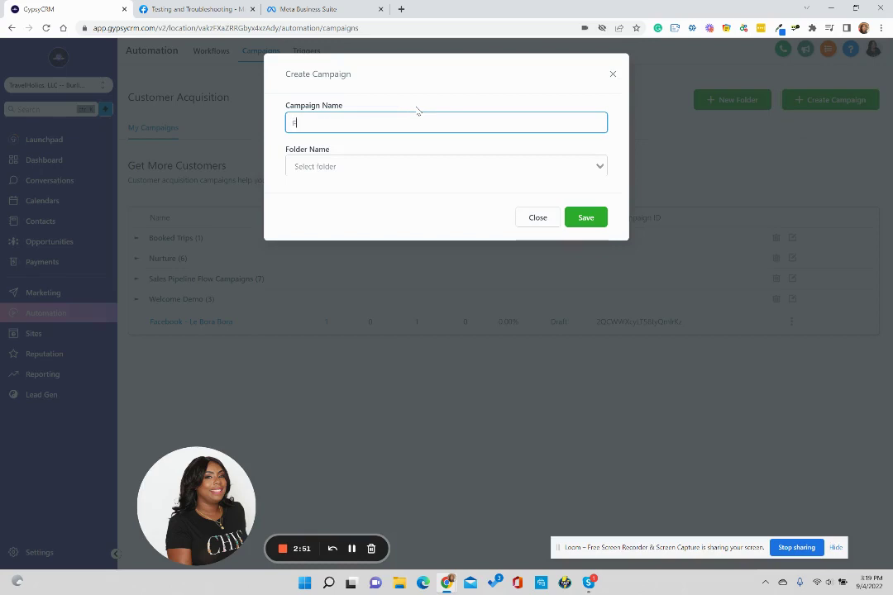
type("acebook -")
left_click(613, 77)
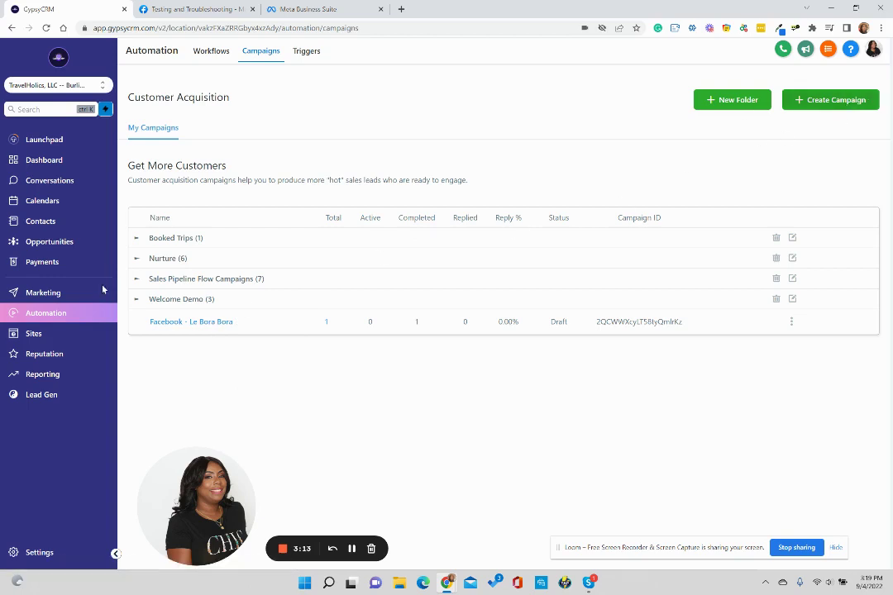
Step: Open the Facebook - Le Bora Bora campaign and review its SMS, email and wait events with their send timing
left_click(209, 324)
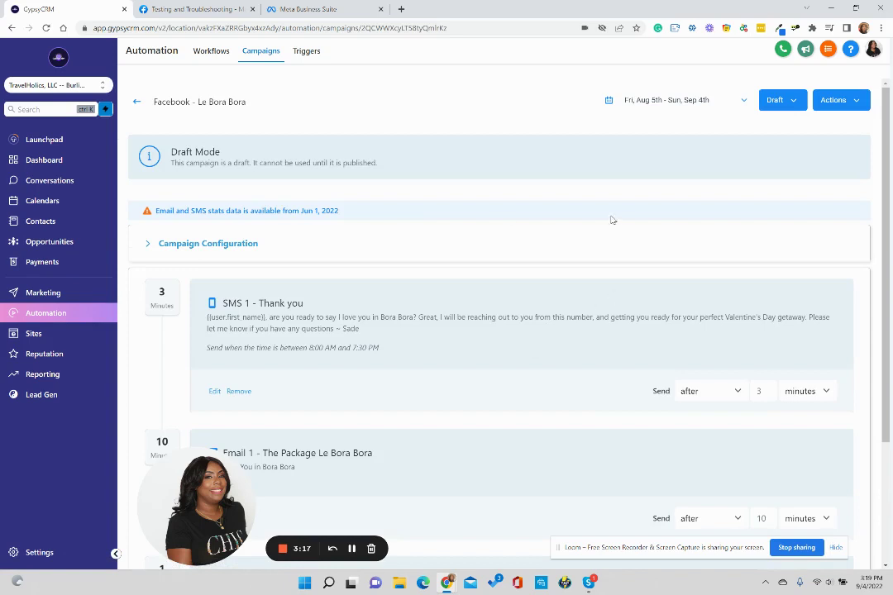
scroll(479, 207, "down", 2)
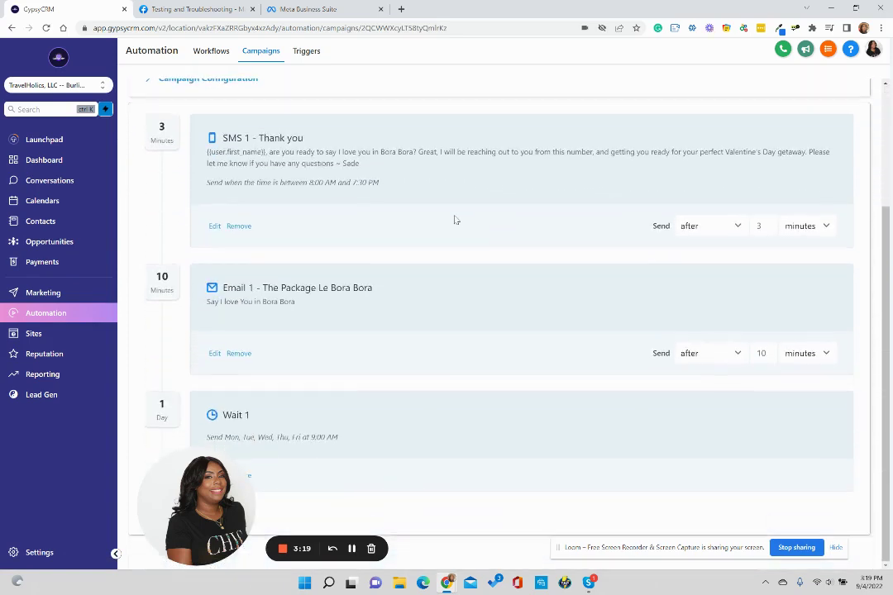
scroll(454, 220, "up", 2)
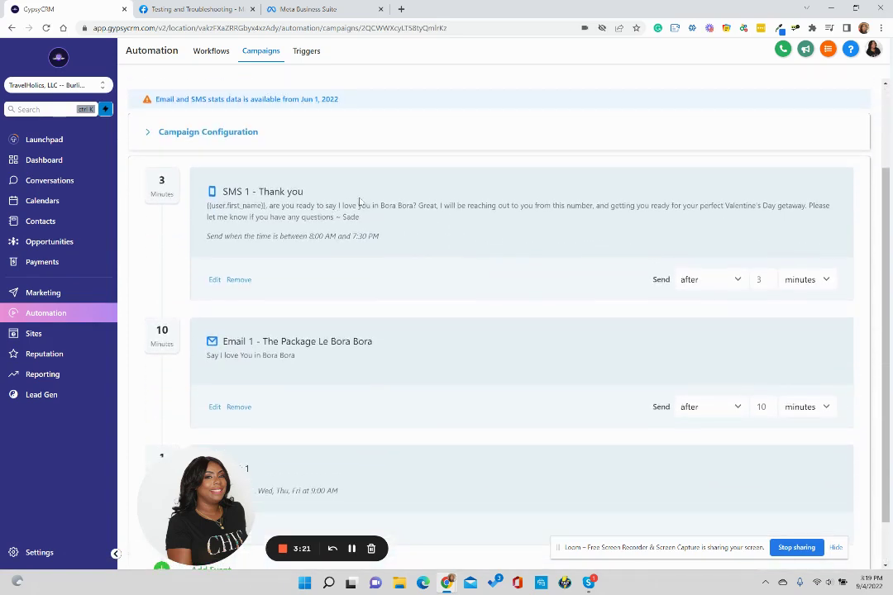
scroll(359, 201, "up", 3)
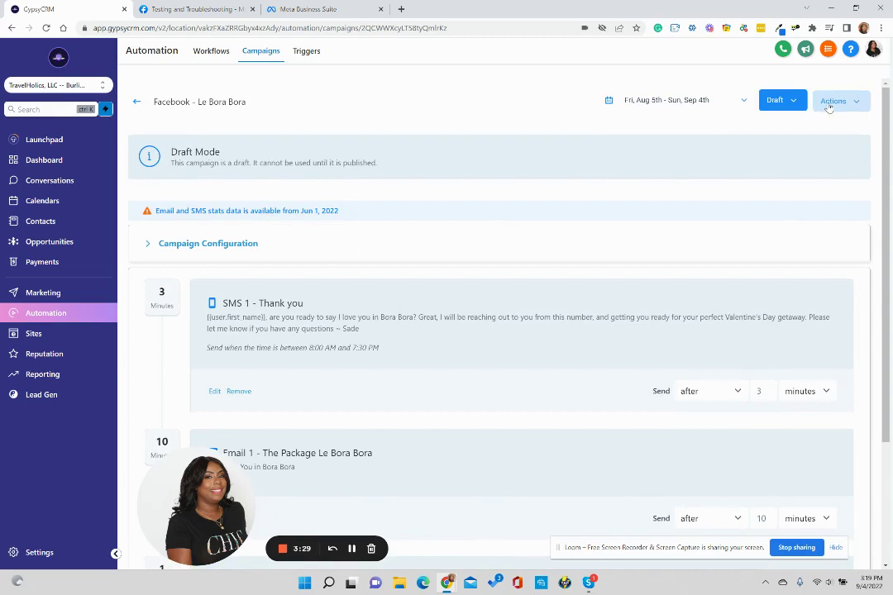
left_click(830, 106)
scroll(353, 226, "down", 1)
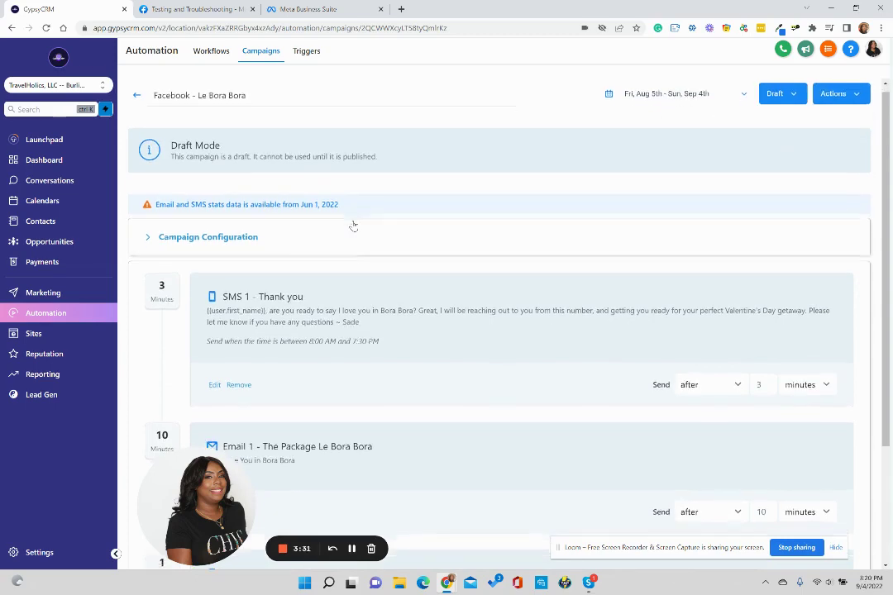
scroll(353, 223, "down", 2)
scroll(409, 219, "up", 2)
scroll(258, 149, "down", 1)
scroll(355, 222, "up", 1)
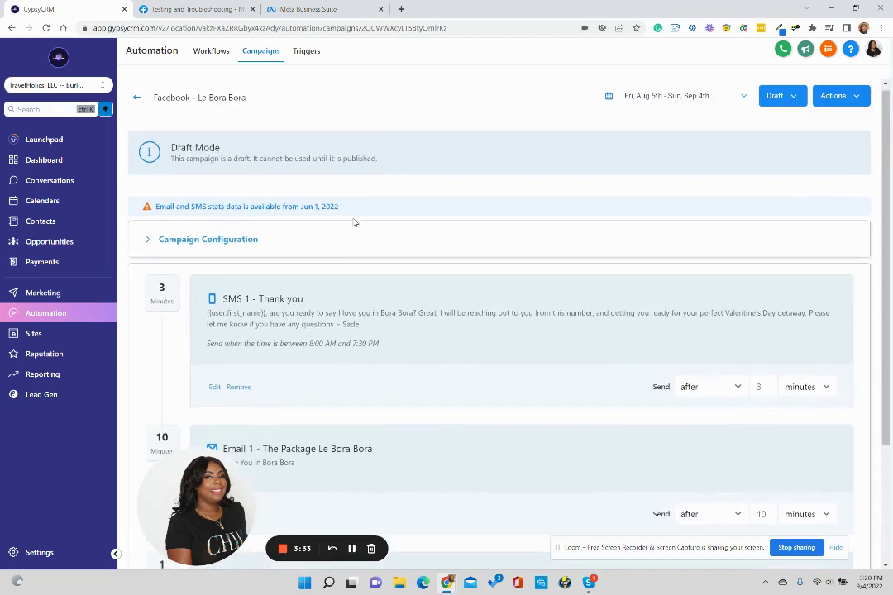
scroll(339, 225, "down", 2)
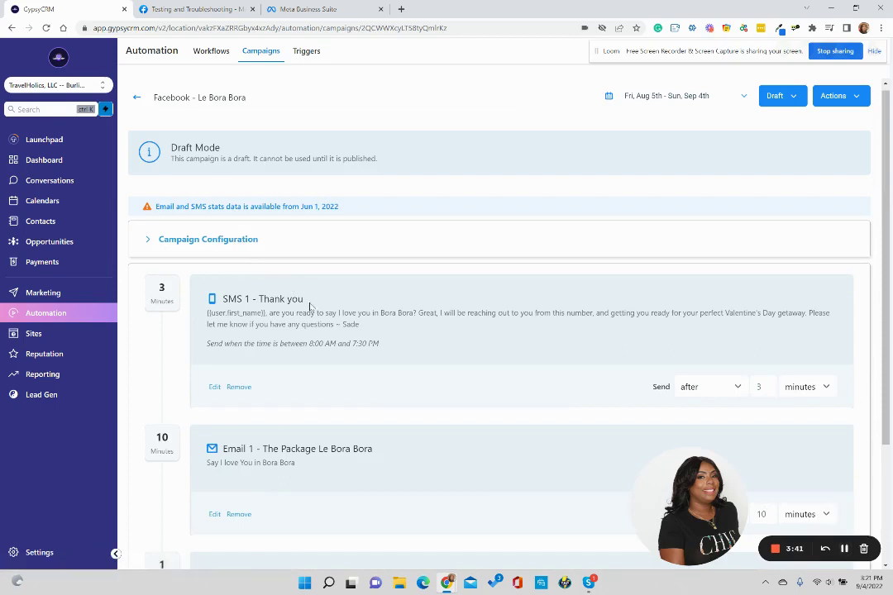
scroll(311, 304, "down", 3)
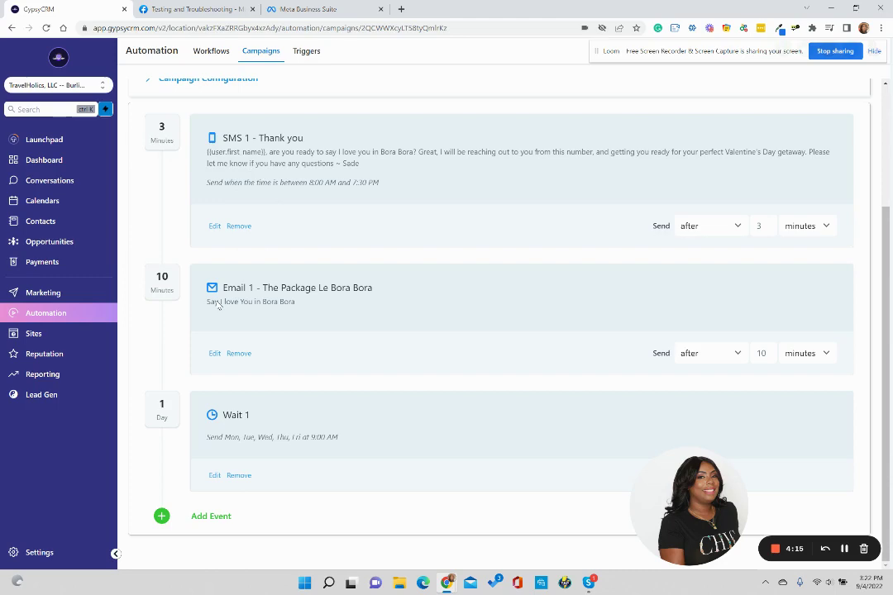
Step: Review the message text and custom time settings of the SMS 1 - Thank you event, and close it without saving
left_click(215, 227)
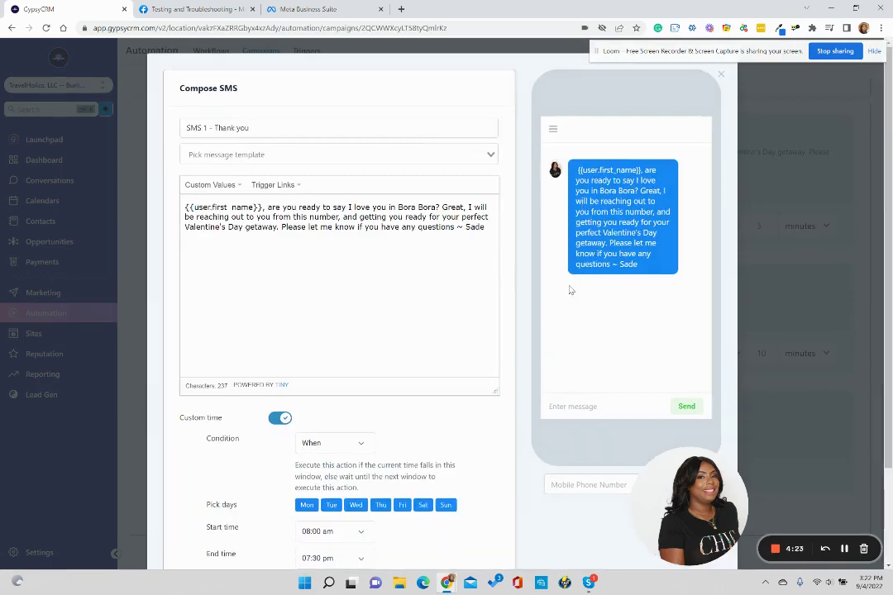
scroll(562, 294, "down", 1)
scroll(558, 299, "down", 1)
scroll(542, 305, "up", 2)
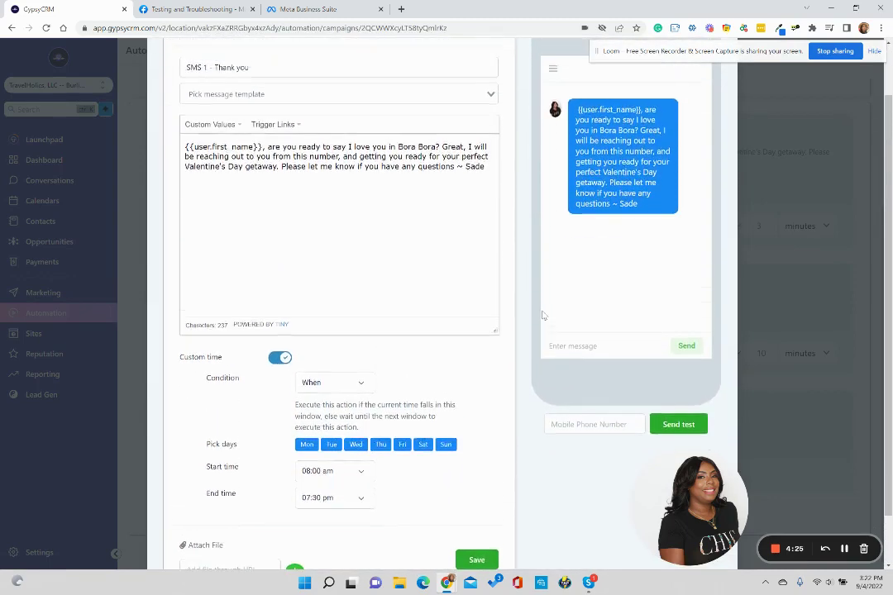
scroll(373, 361, "down", 2)
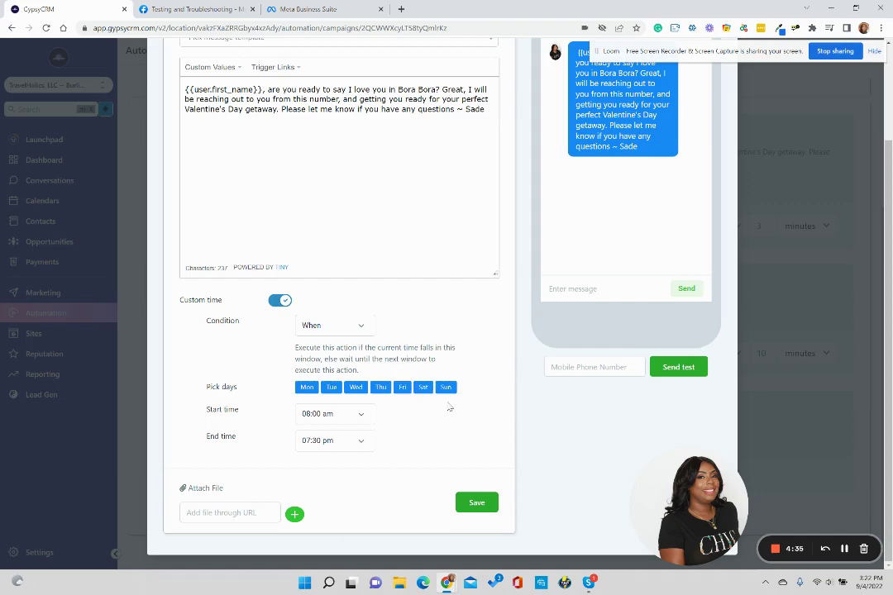
scroll(443, 397, "up", 1)
scroll(443, 398, "up", 3)
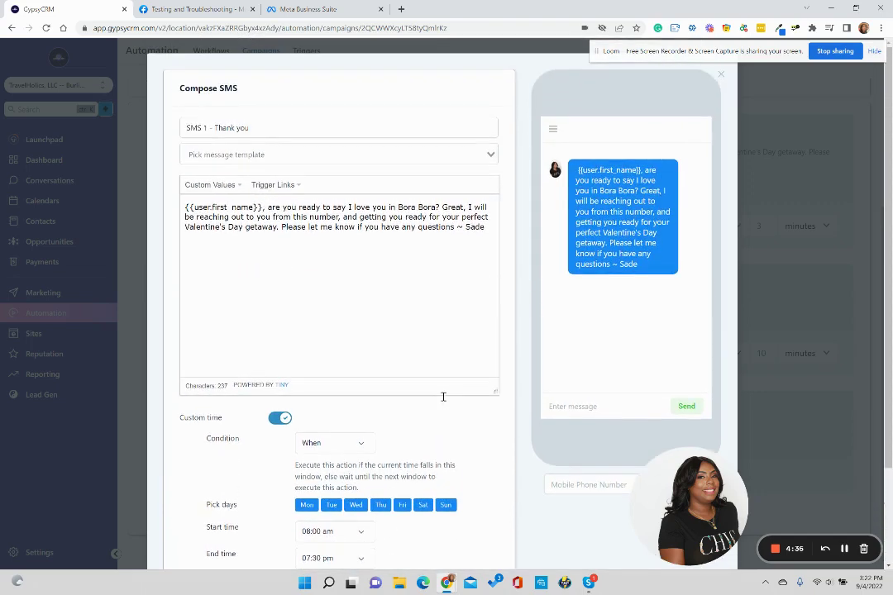
left_click(720, 75)
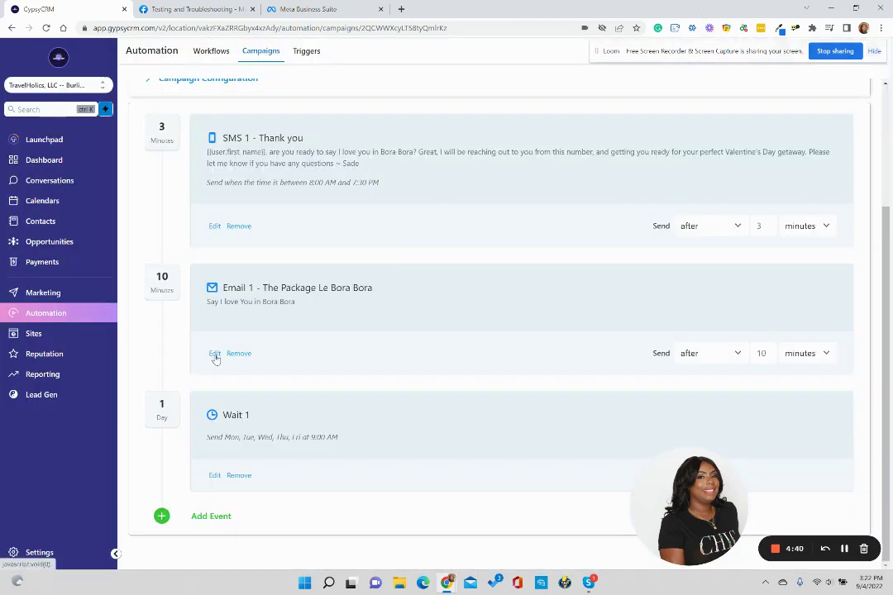
Step: Review the message body of Email 1 - The Package Le Bora Bora, close it without saving, and check its send timing options
left_click(214, 354)
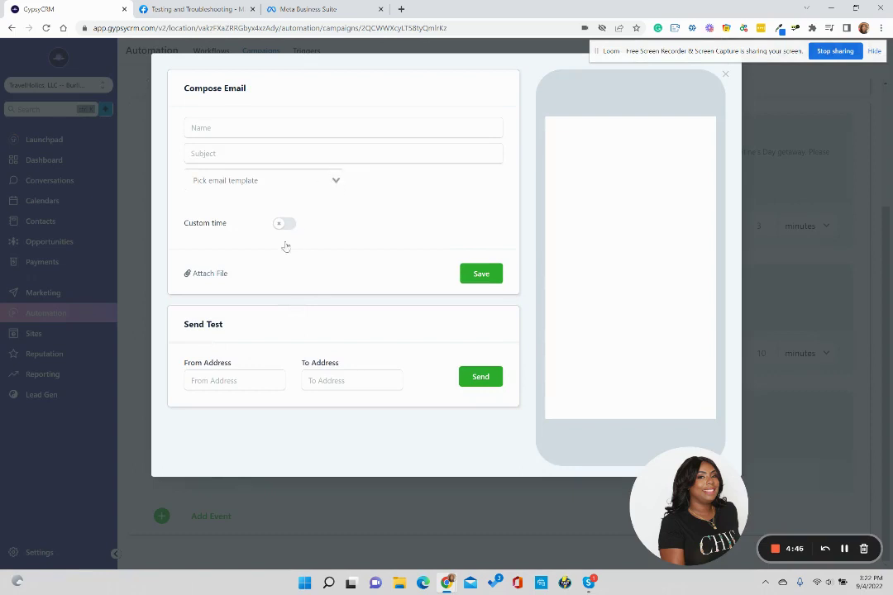
scroll(302, 272, "down", 3)
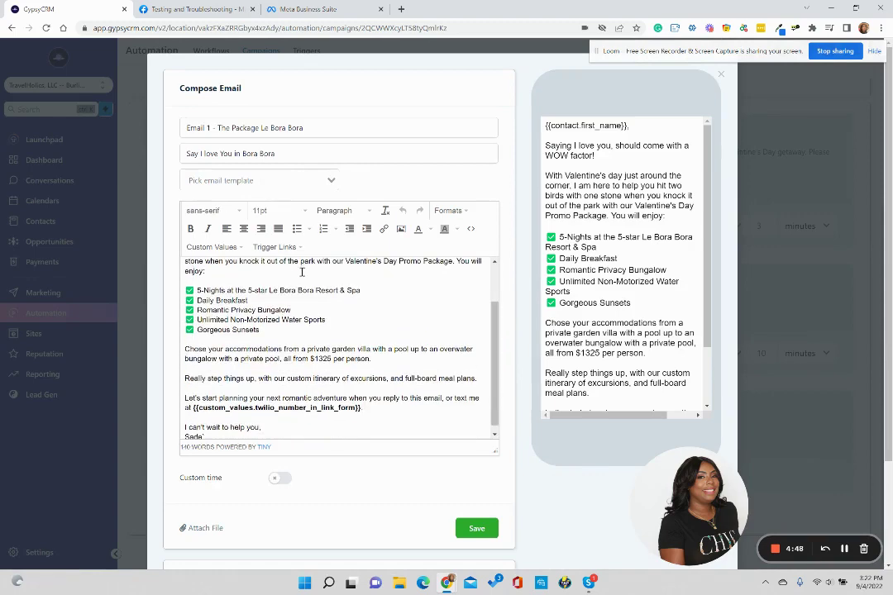
scroll(301, 272, "up", 3)
scroll(331, 281, "down", 5)
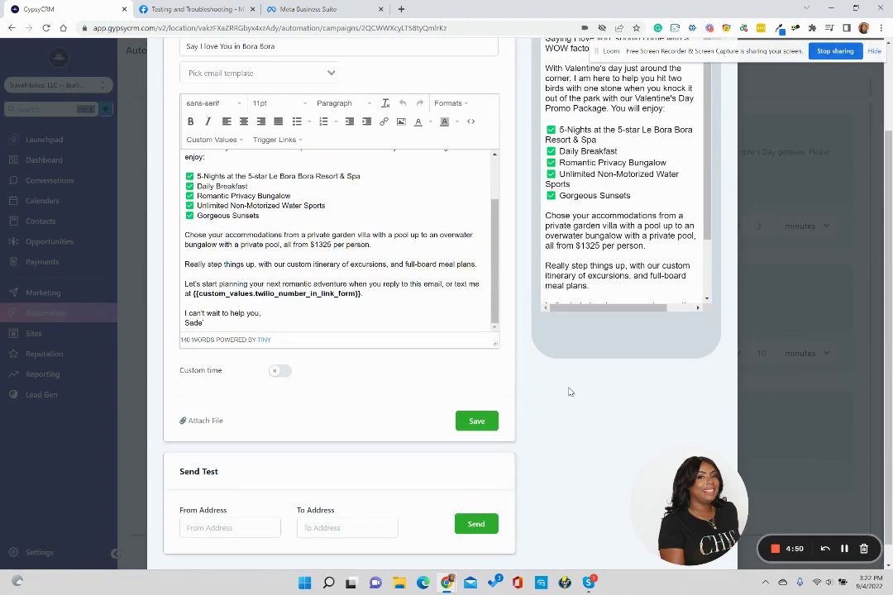
scroll(494, 331, "up", 3)
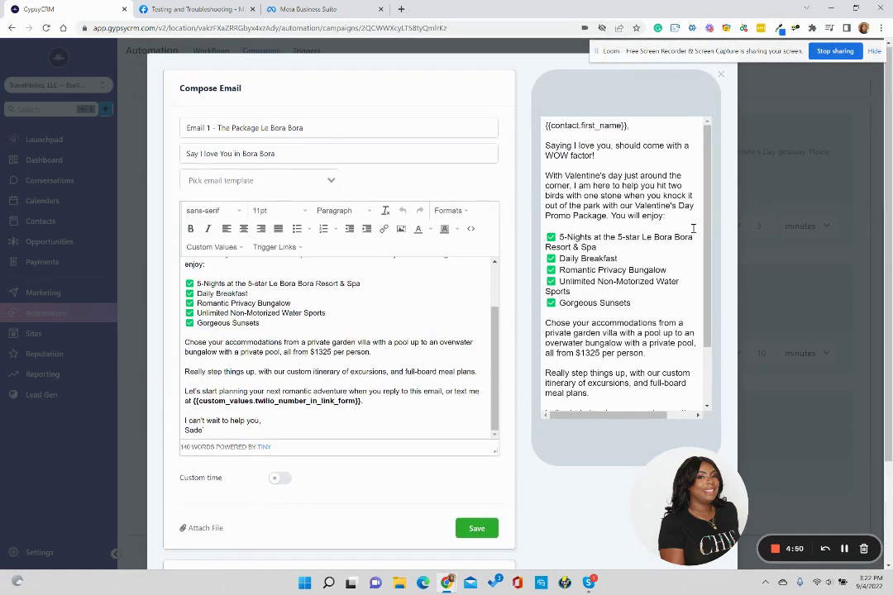
left_click(722, 75)
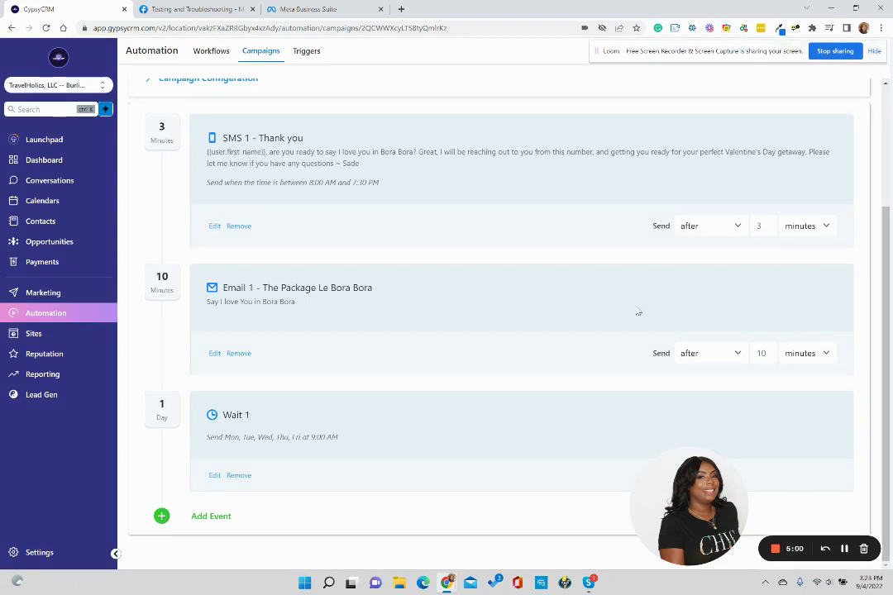
left_click(714, 357)
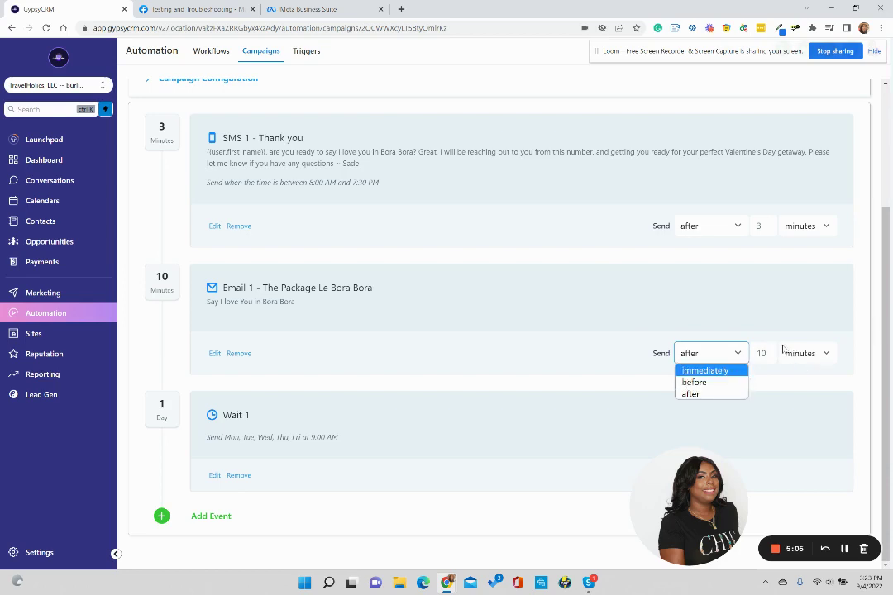
left_click(571, 392)
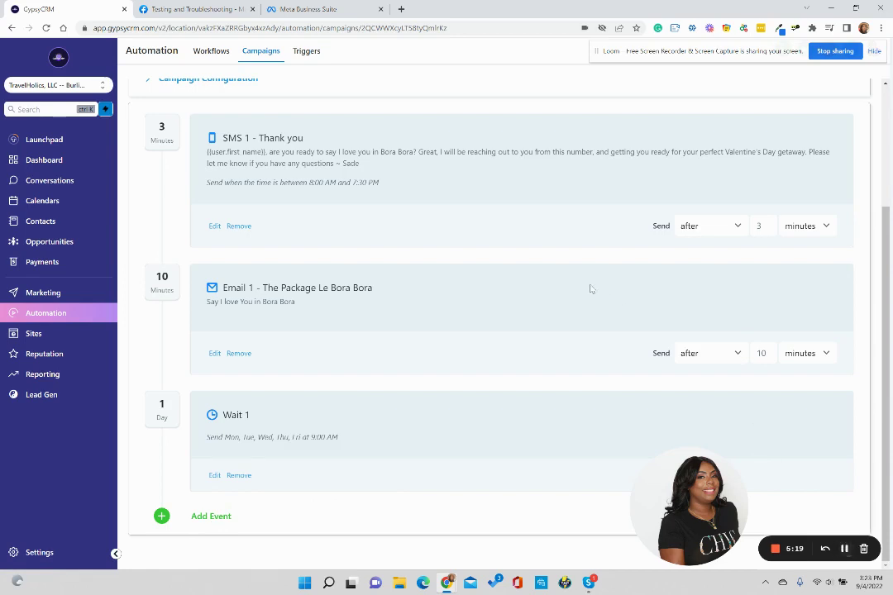
Step: Open the Facebook - Le Bora Bora automation trigger for editing
scroll(423, 327, "up", 5)
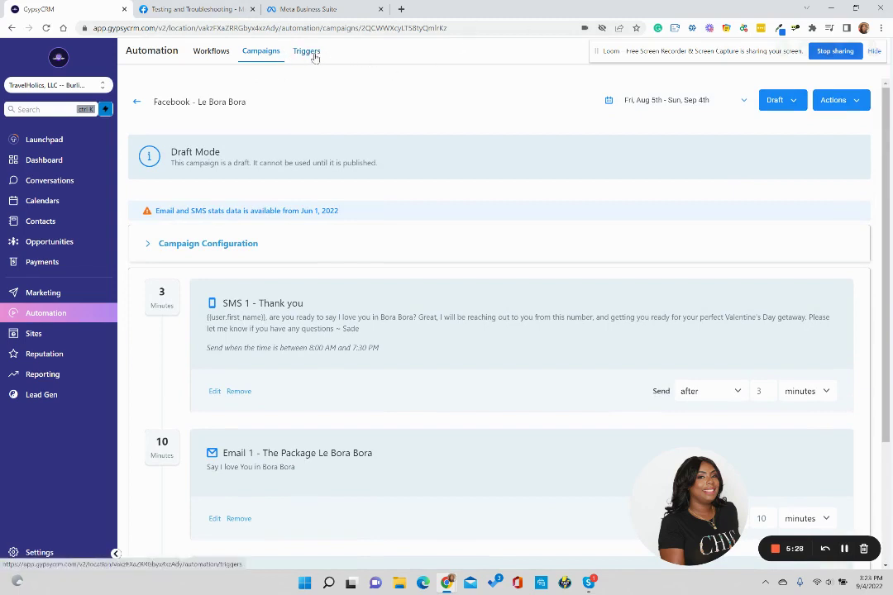
left_click(300, 53)
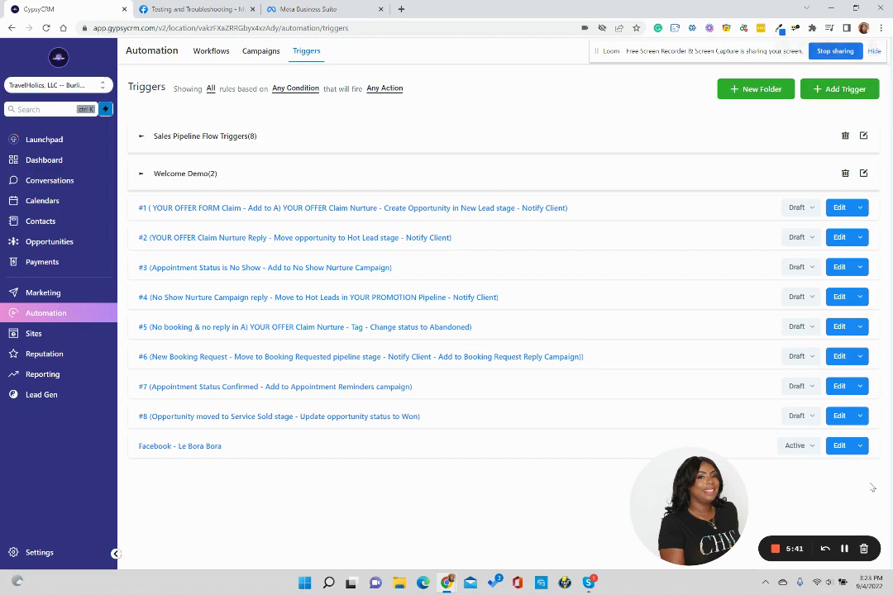
left_click(840, 445)
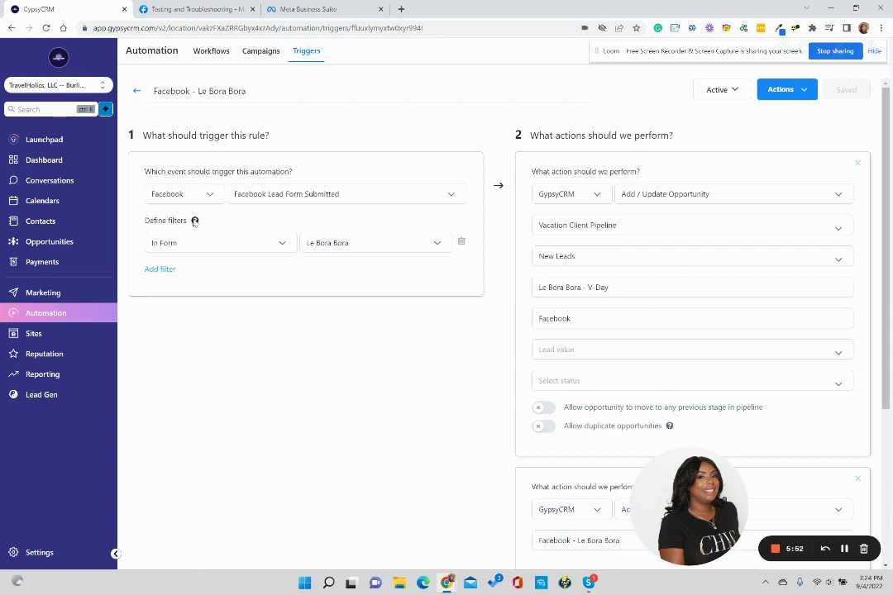
Step: Set the rule's triggering event to Facebook with the Facebook lead form submitted trigger
mouse_move(195, 220)
left_click(210, 194)
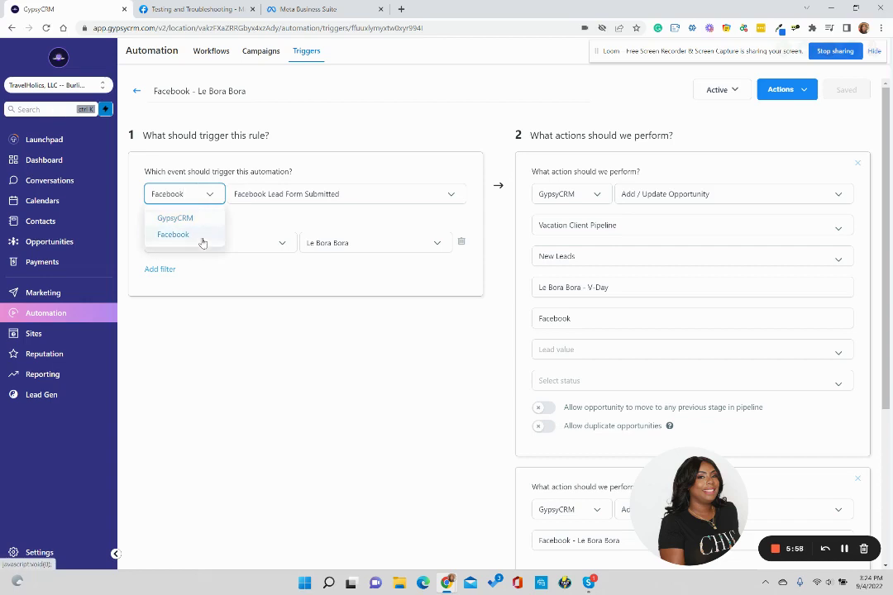
left_click(173, 235)
left_click(277, 195)
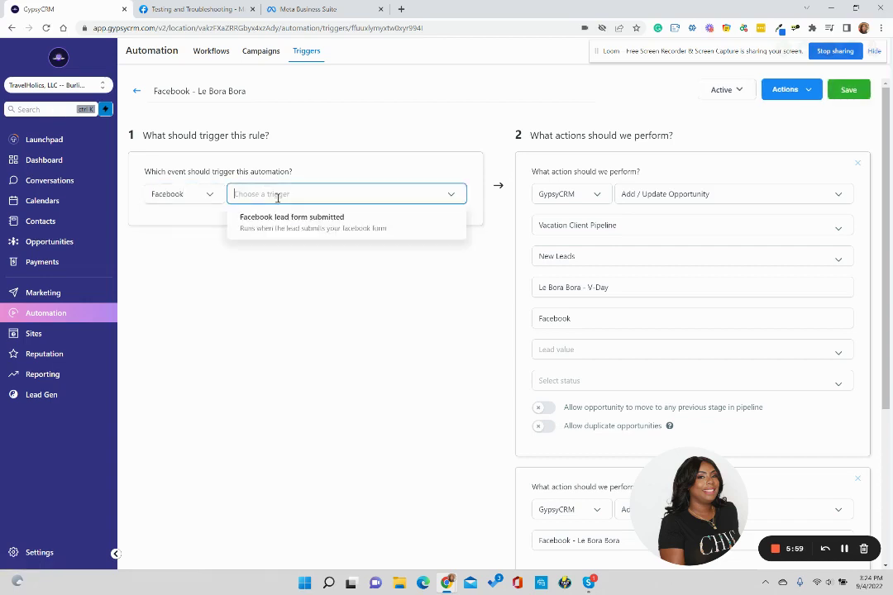
left_click(332, 225)
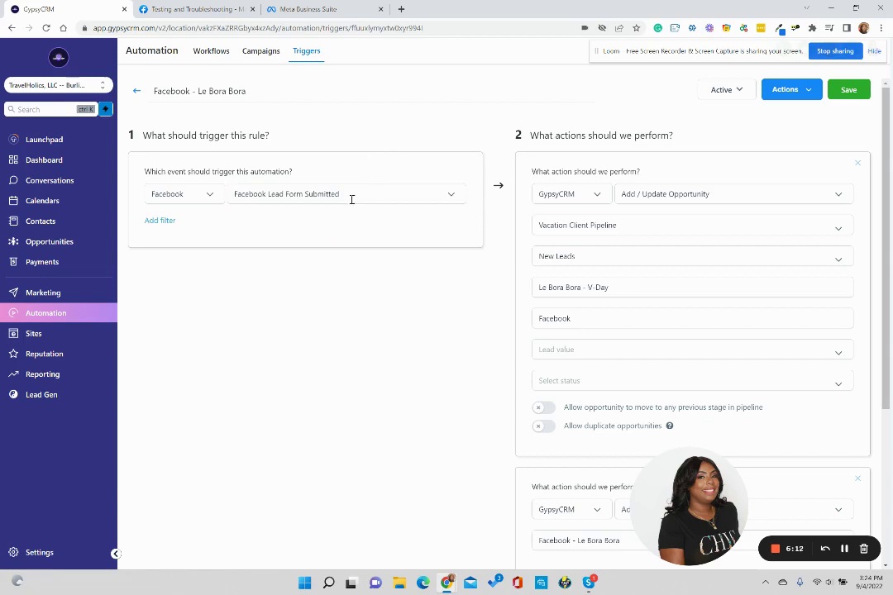
Step: Add an In Form filter to the trigger event and choose the Le Bora Bora form
left_click(157, 221)
left_click(184, 240)
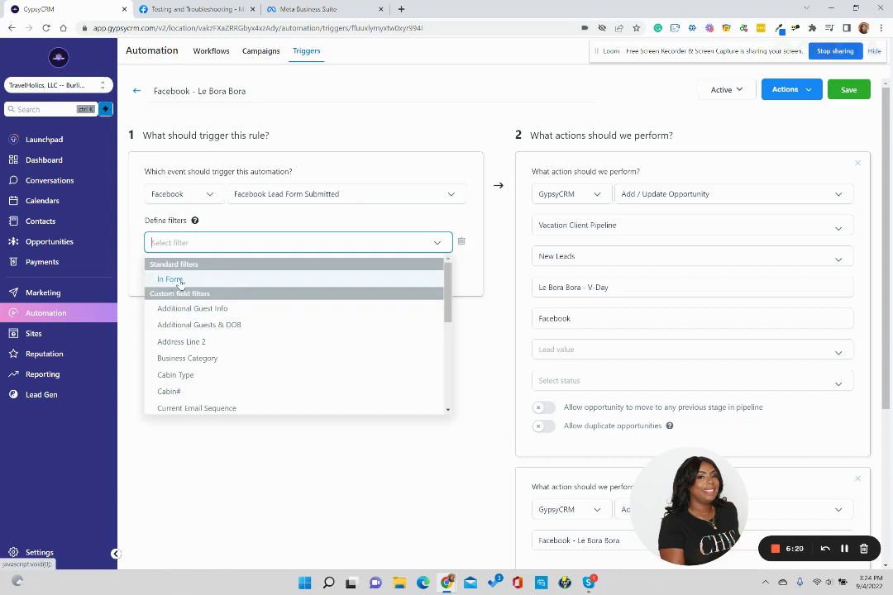
left_click(171, 279)
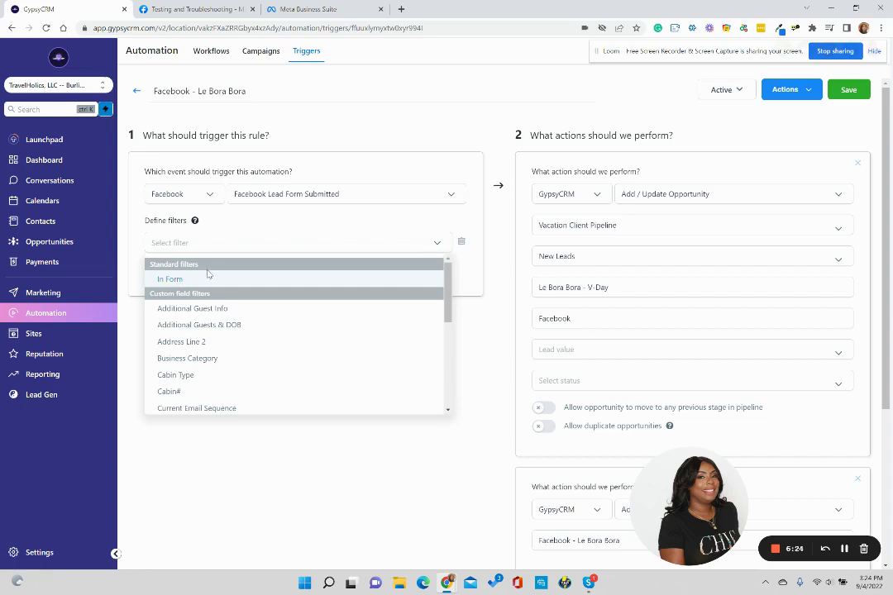
left_click(181, 281)
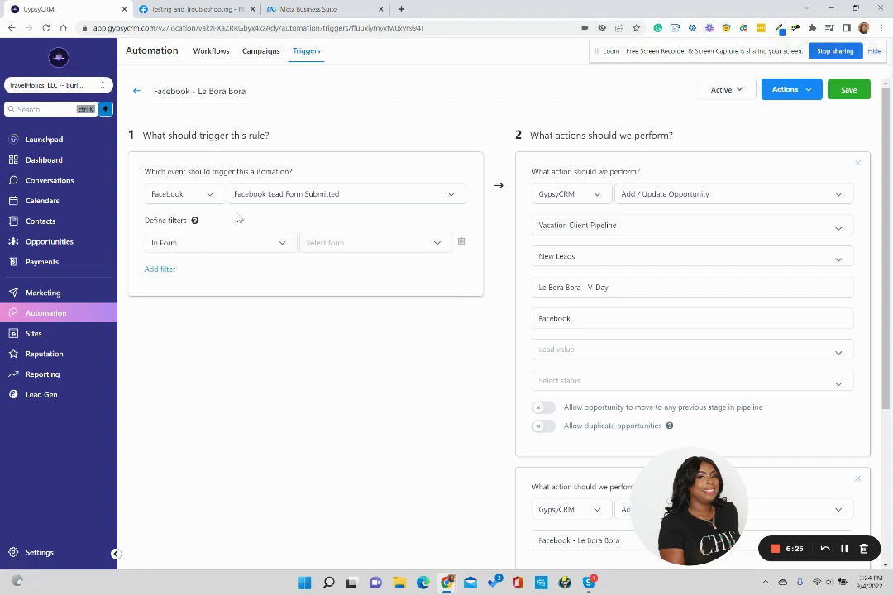
left_click(325, 243)
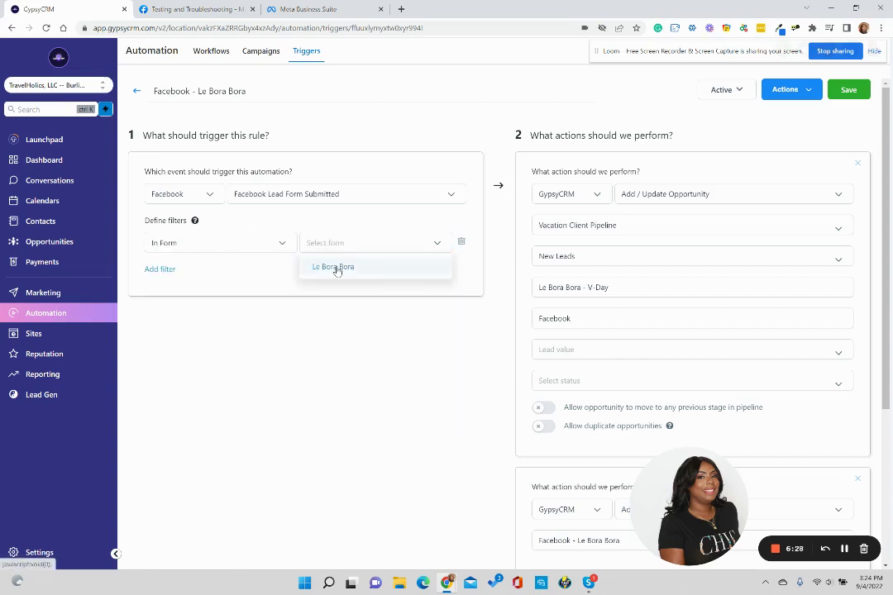
left_click(337, 268)
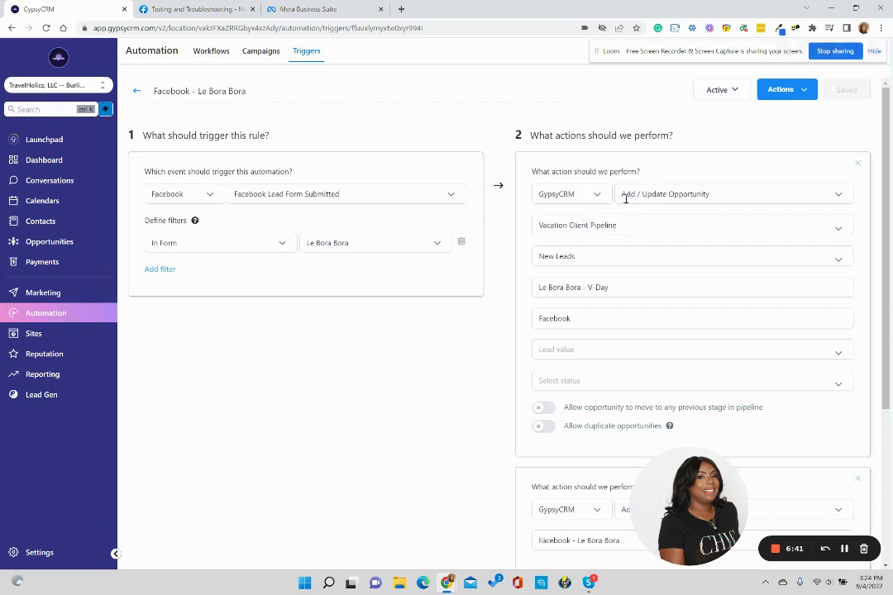
Step: Look through the standard actions available for the rule's first action, leaving Add / Update Opportunity selected
left_click(840, 193)
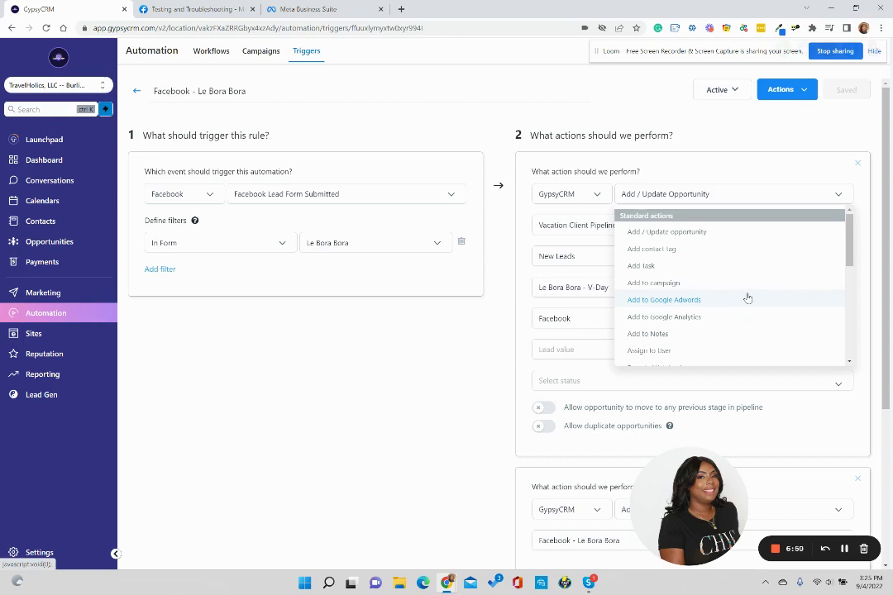
scroll(726, 315, "down", 1)
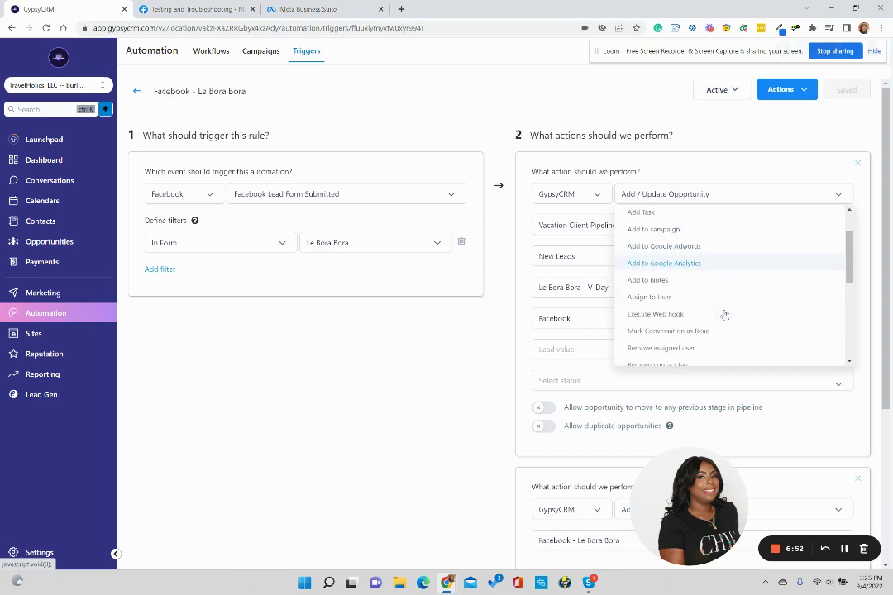
scroll(725, 303, "down", 1)
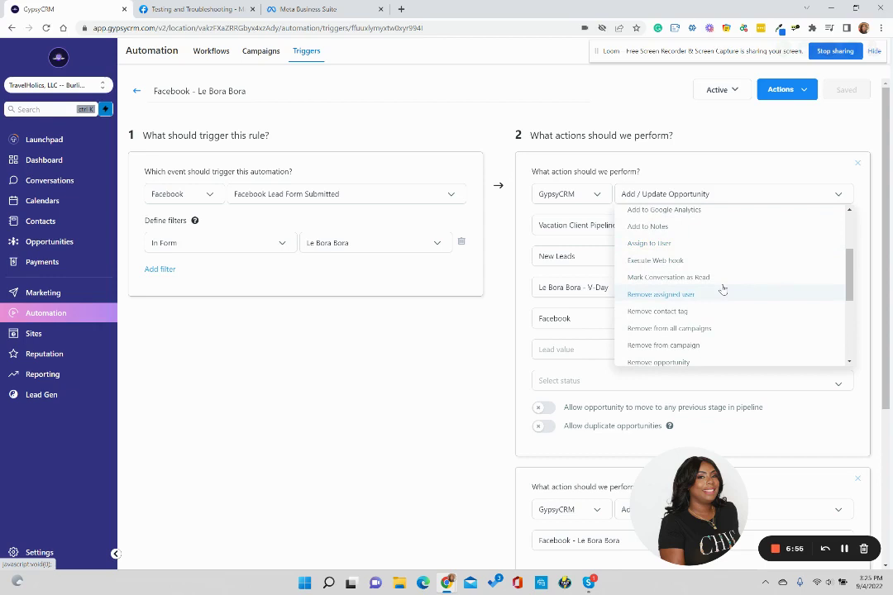
scroll(725, 298, "down", 3)
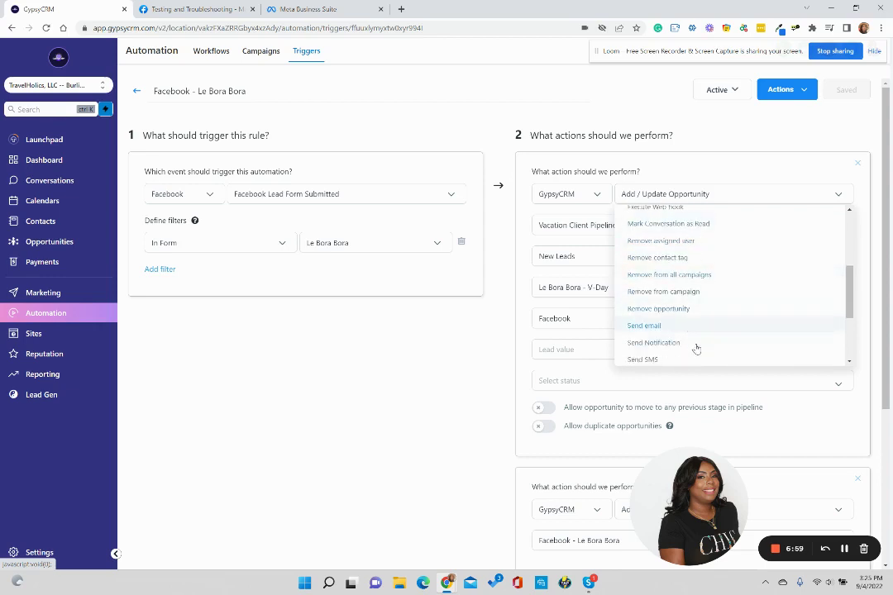
left_click(698, 174)
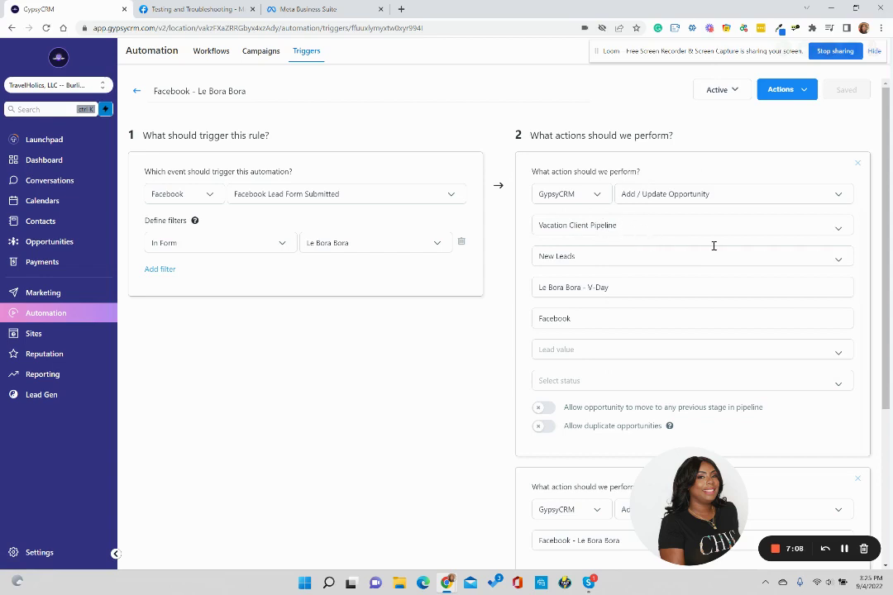
Step: Clear the opportunity source in the Add / Update Opportunity action, and undo the deletion
left_click(771, 291)
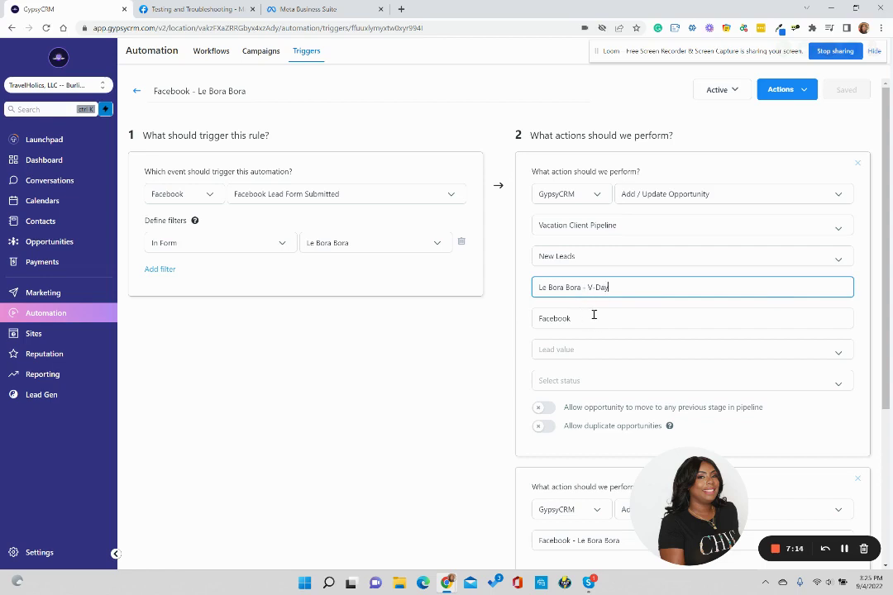
left_click_drag(594, 320, 530, 324)
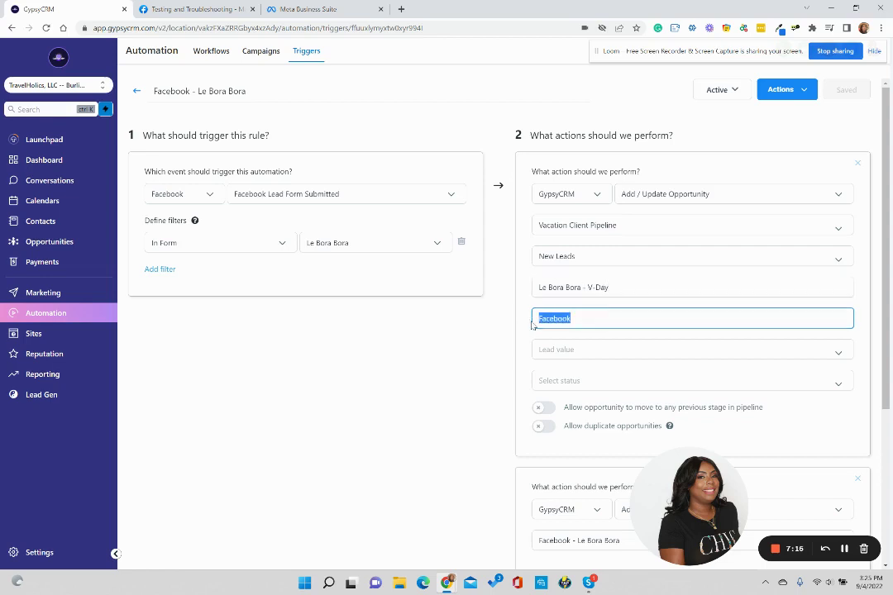
key("BackSpace")
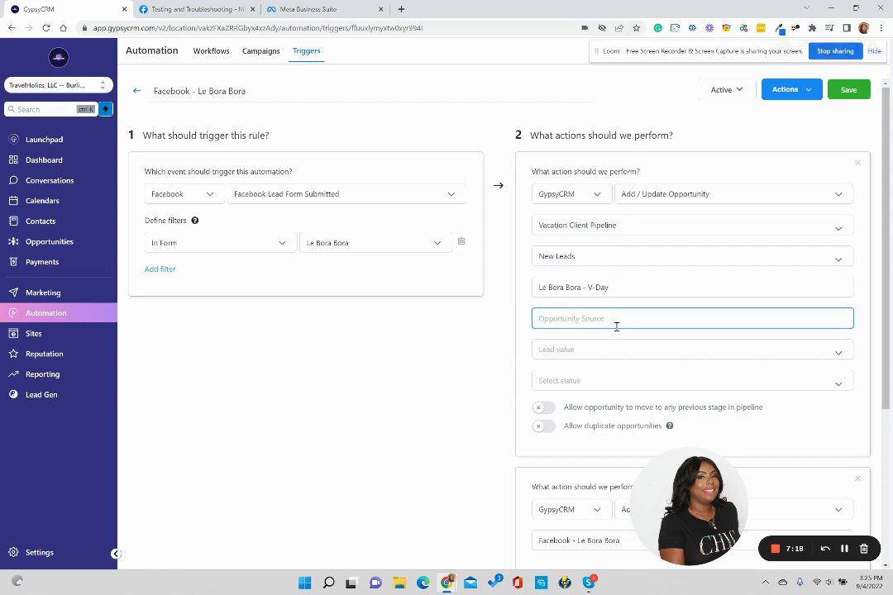
key("ctrl+z")
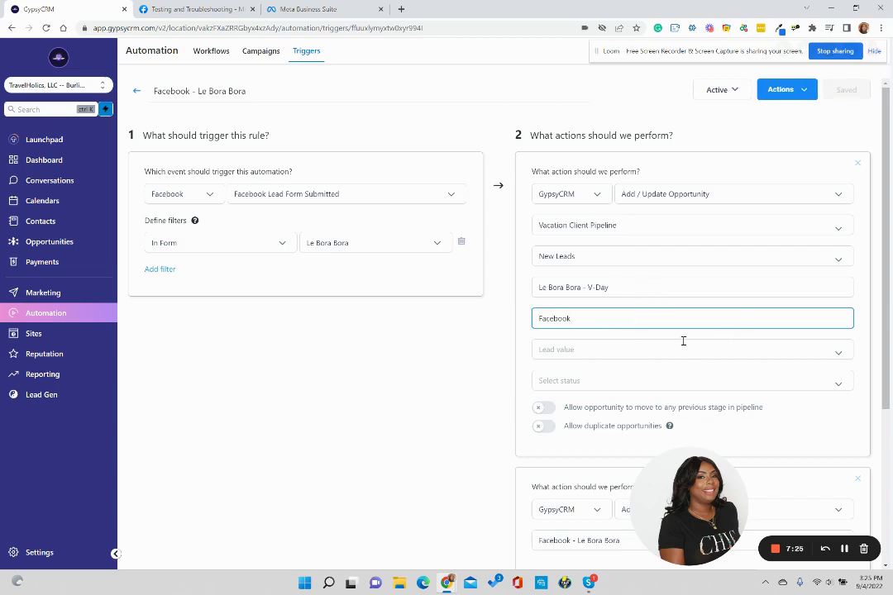
Step: Try entering a new tag named Test in the Add Contact Tag action, and erase the entry
scroll(596, 373, "down", 2)
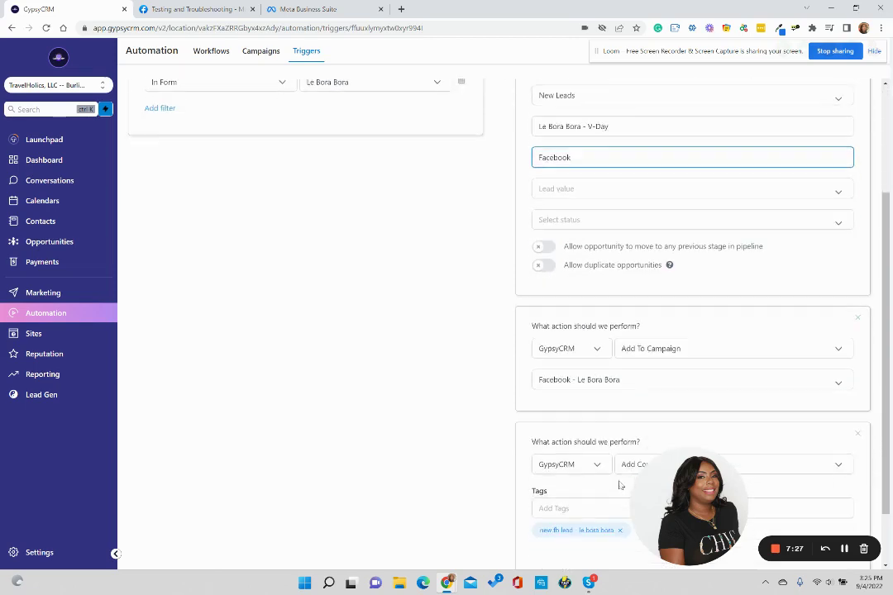
left_click_drag(635, 513, 184, 515)
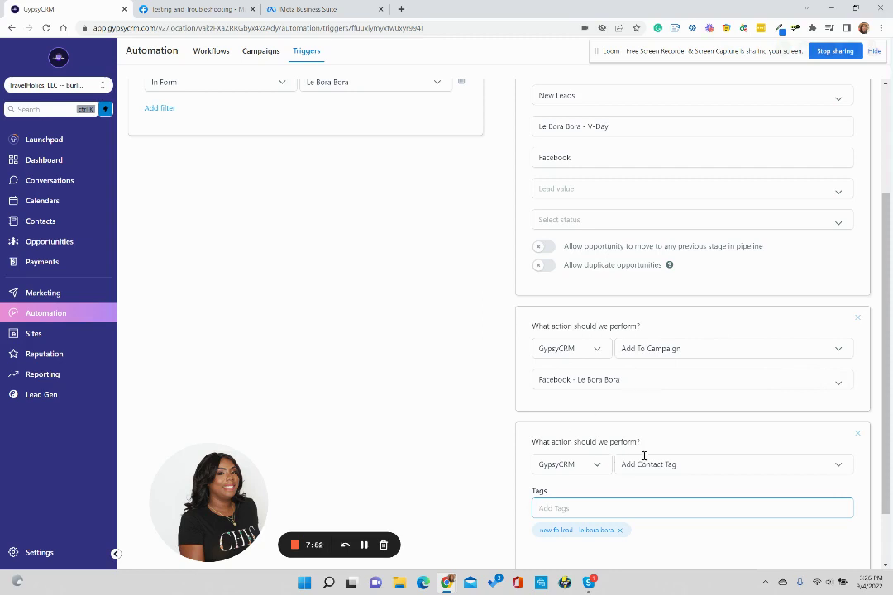
scroll(686, 465, "down", 1)
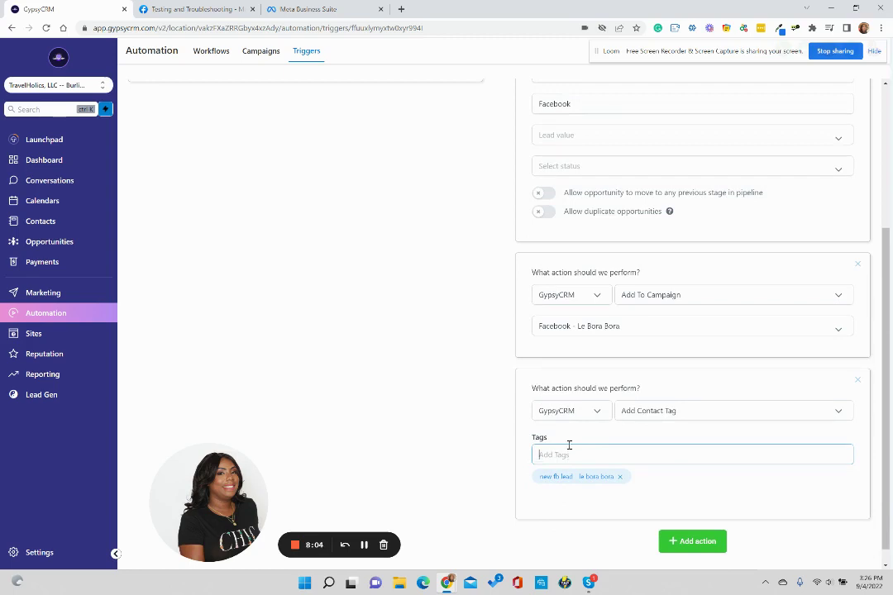
type("Test")
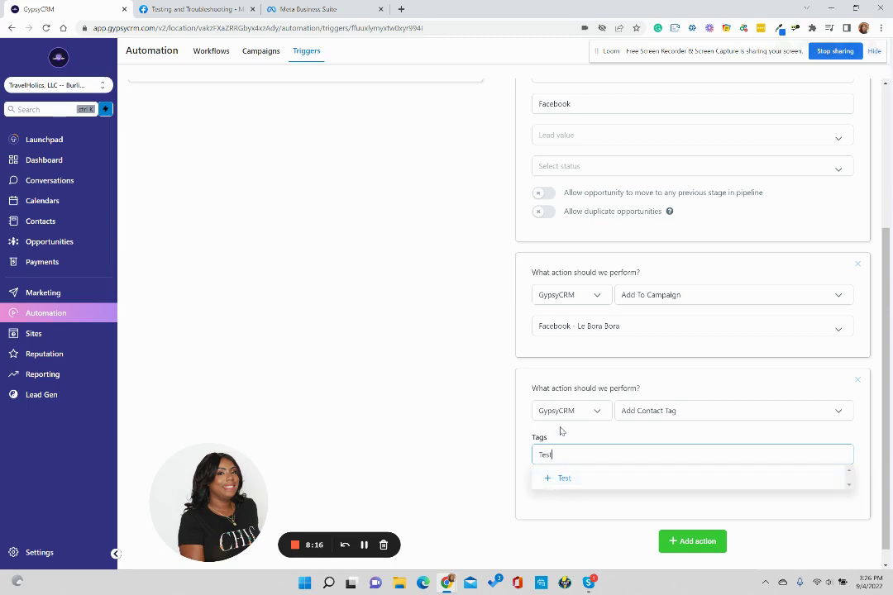
key("BackSpace")
key("BackSpace")
key("BackSpace")
key("BackSpace")
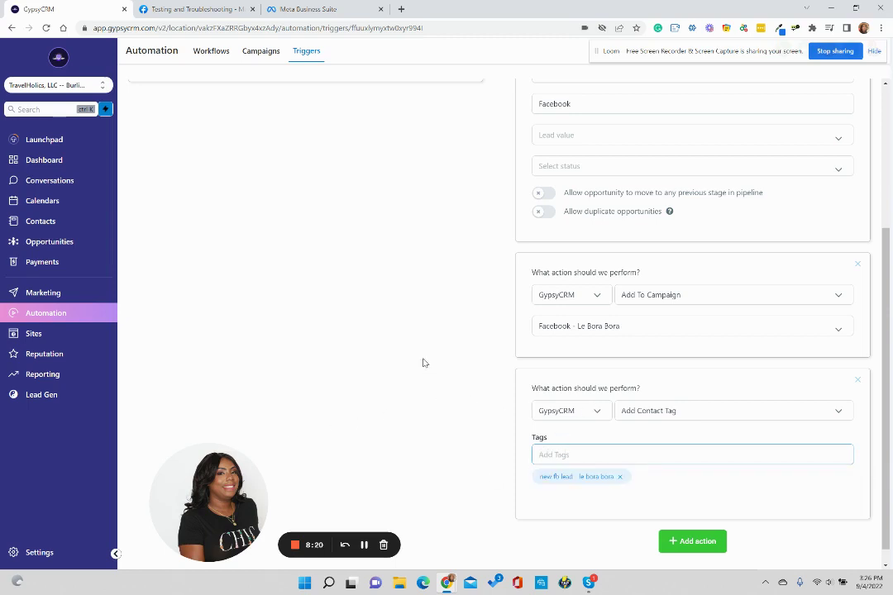
Step: Review the complete trigger rule, its duplicate and delete options, and the choices for its active status
scroll(430, 363, "down", 1)
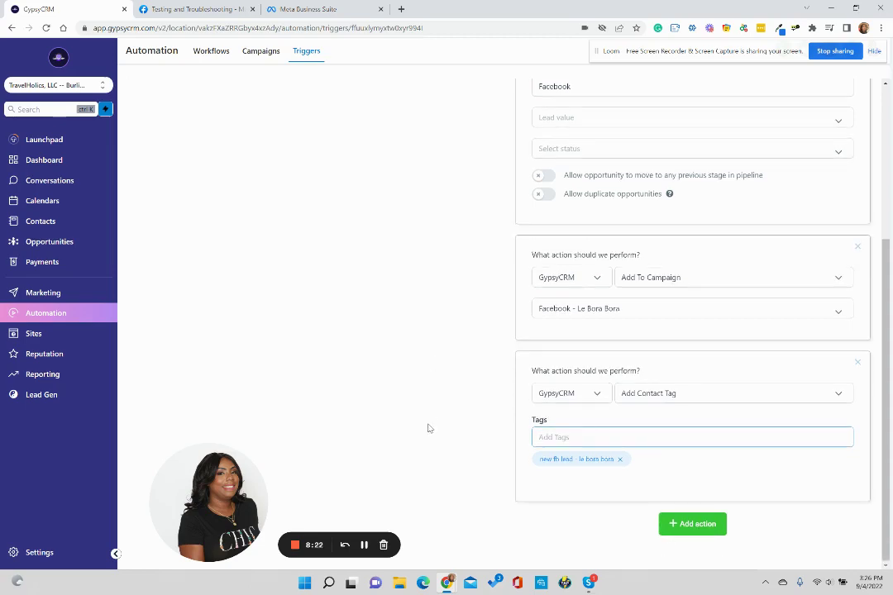
scroll(447, 397, "up", 3)
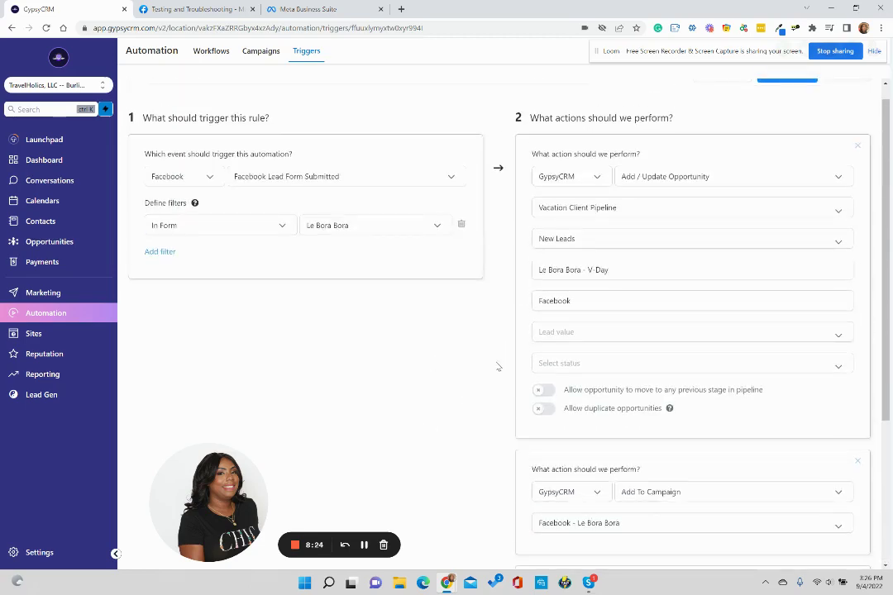
scroll(499, 367, "up", 1)
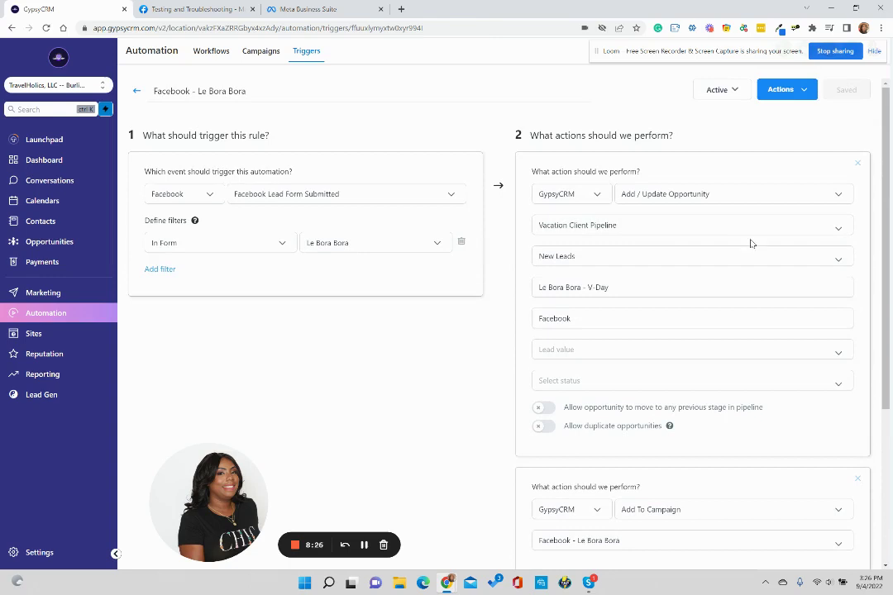
left_click(804, 90)
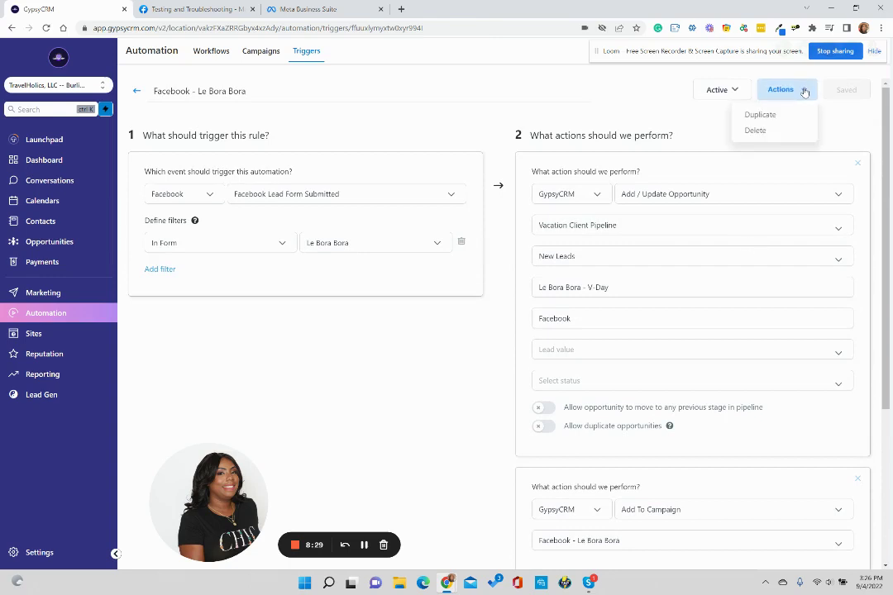
left_click(747, 91)
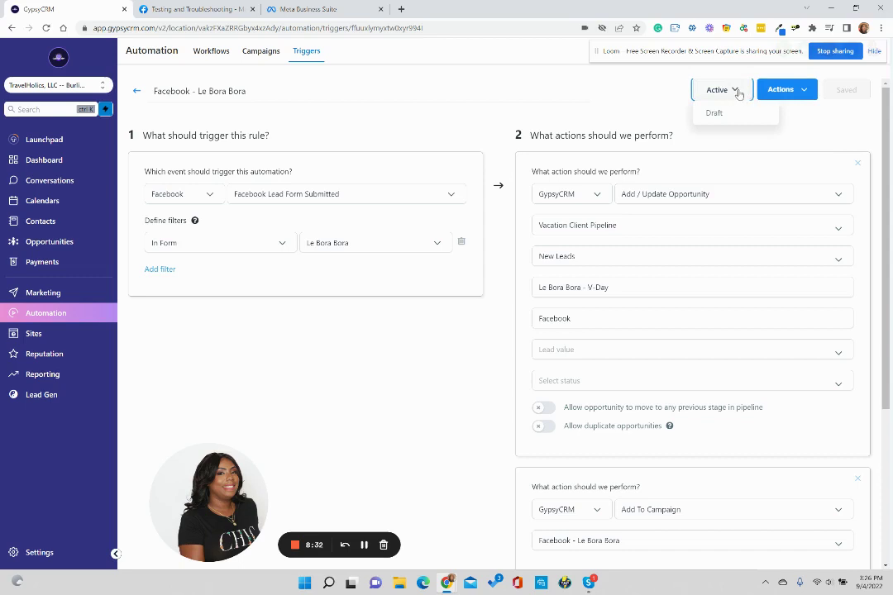